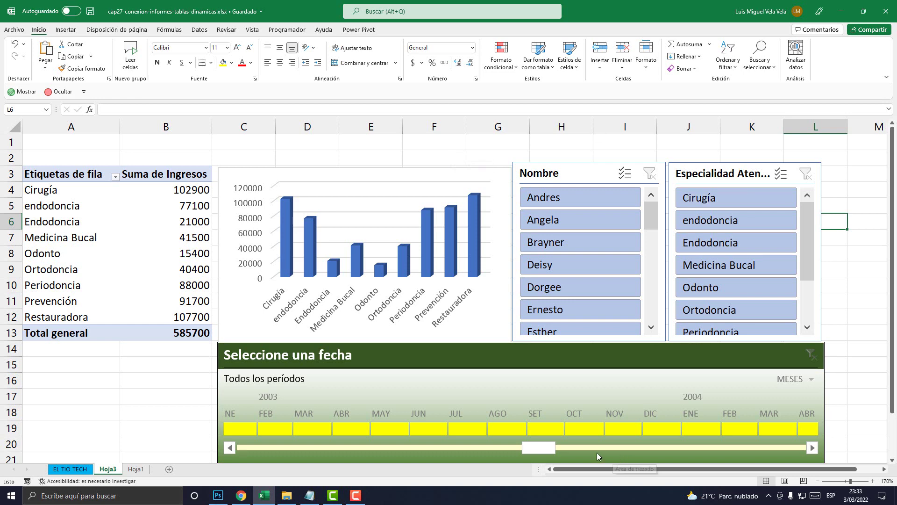
# Step: Look over the names in the Nombre slicer alongside the pivot table and chart on Hoja3
pyautogui.click(818, 481)
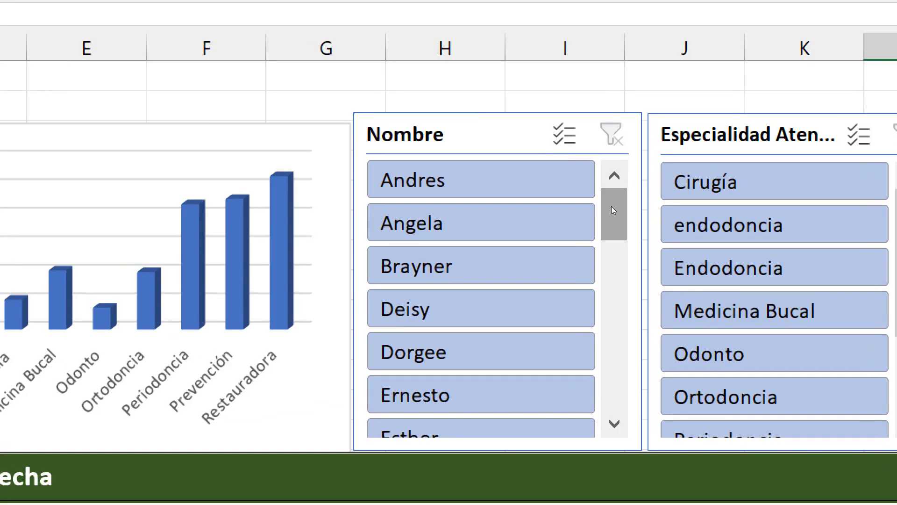
pyautogui.moveTo(612, 208); pyautogui.dragTo(611, 258)
pyautogui.moveTo(610, 309); pyautogui.dragTo(613, 195)
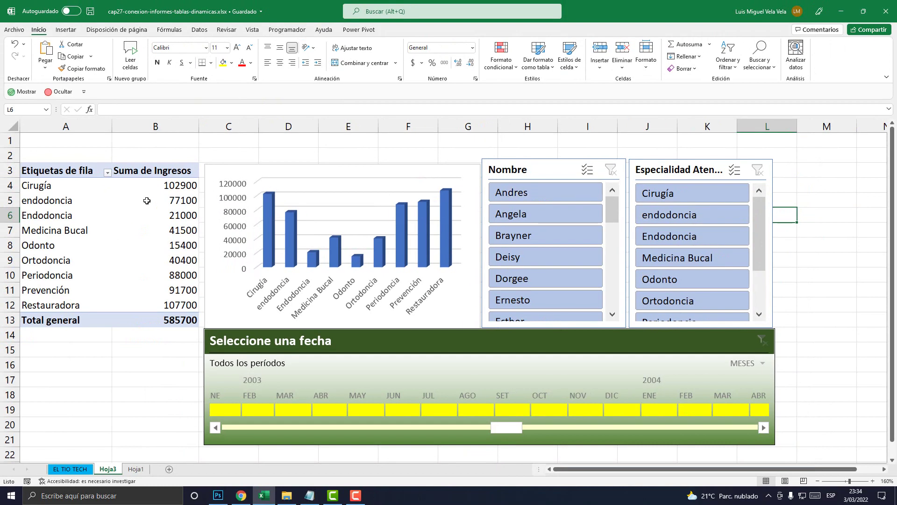
pyautogui.moveTo(147, 201)
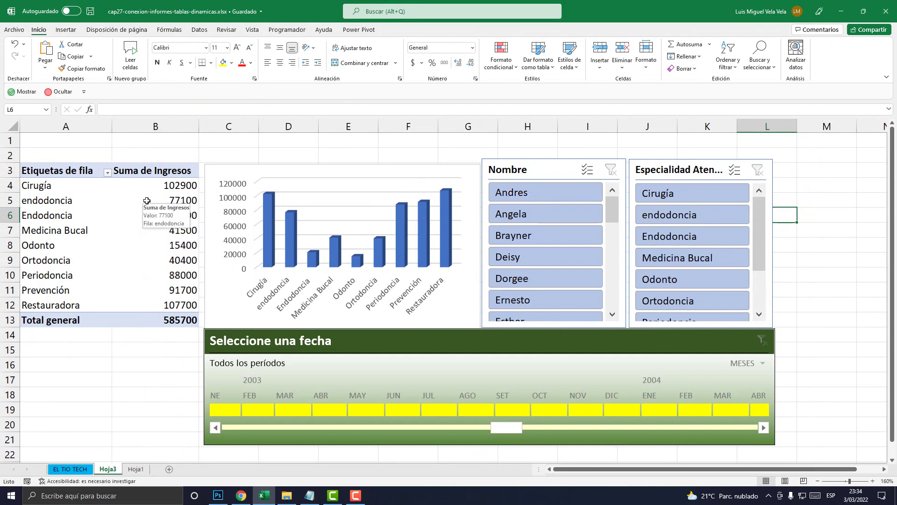
pyautogui.moveTo(613, 210)
pyautogui.mouseDown()
pyautogui.moveTo(612, 289)
pyautogui.moveTo(619, 201)
pyautogui.mouseUp()
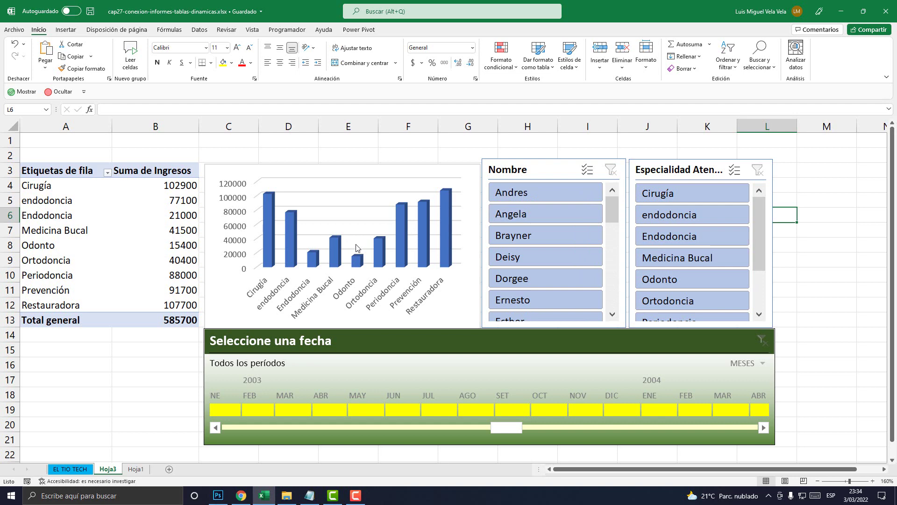
pyautogui.moveTo(615, 211); pyautogui.dragTo(614, 191)
pyautogui.moveTo(168, 278)
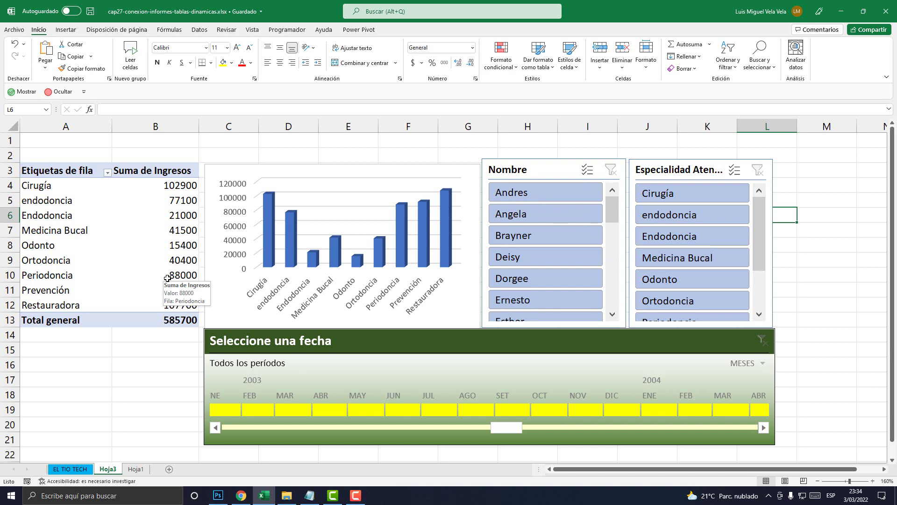
# Step: Remove the fill colour from the whole Fecha column (column D) on Hoja1
pyautogui.click(136, 469)
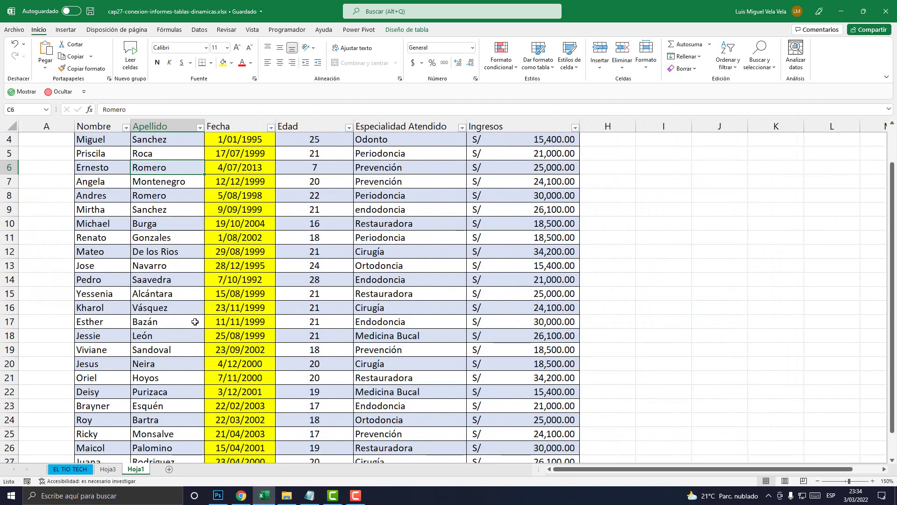
pyautogui.scroll(-4, 219, 336)
pyautogui.scroll(5, 219, 337)
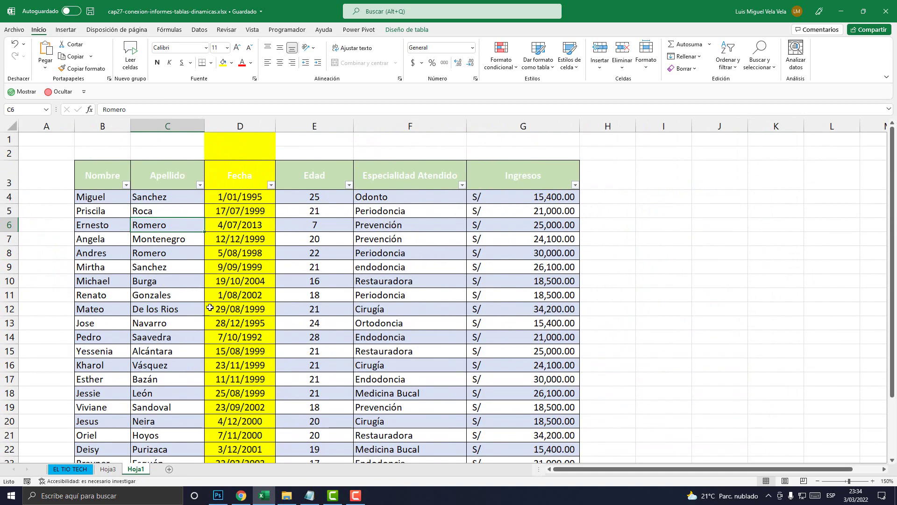
pyautogui.click(240, 125)
pyautogui.click(231, 62)
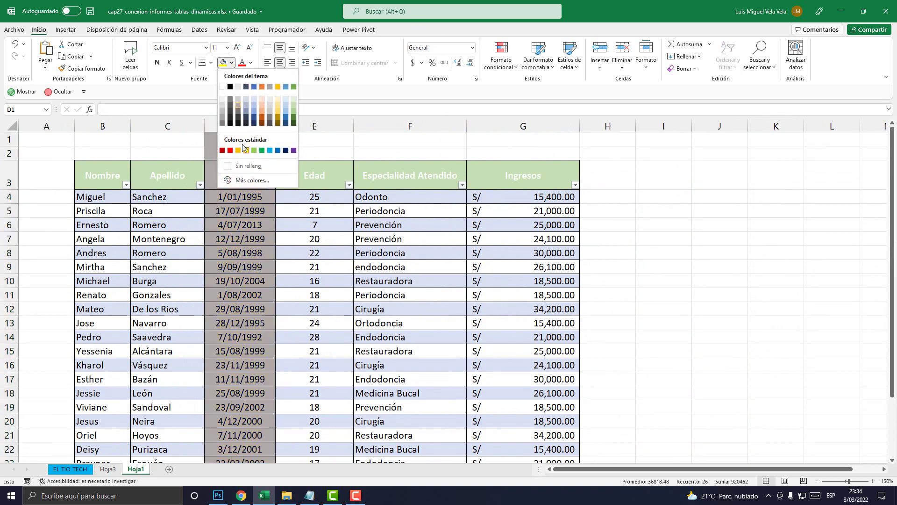
pyautogui.click(240, 169)
# Step: Fill the Fecha header cell D3 with the light green used by the other table headers
pyautogui.click(240, 175)
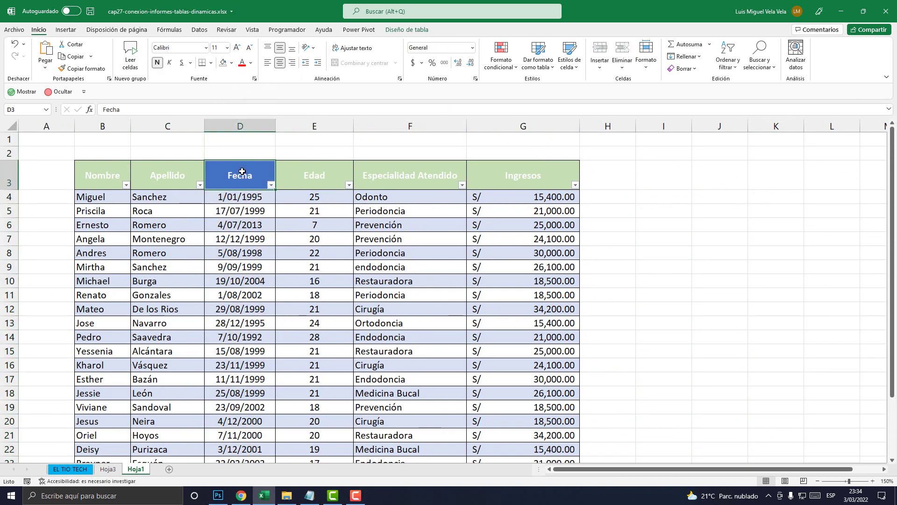
pyautogui.click(231, 63)
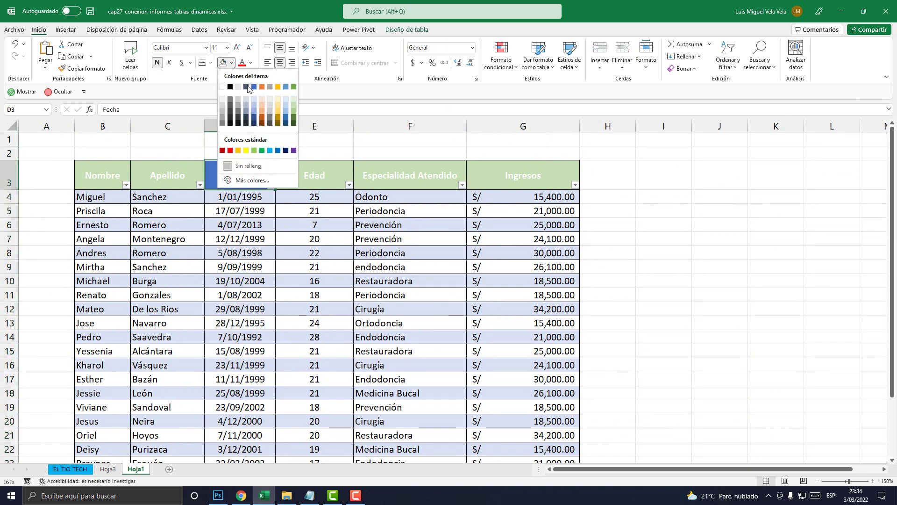
pyautogui.click(294, 103)
# Step: Examine the specialties and their summed income in the existing pivot table on Hoja3
pyautogui.click(114, 468)
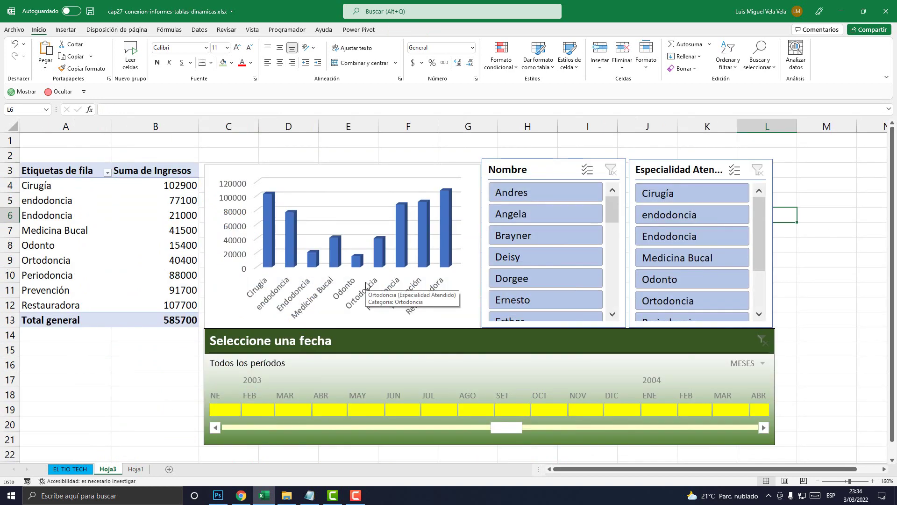
pyautogui.click(169, 229)
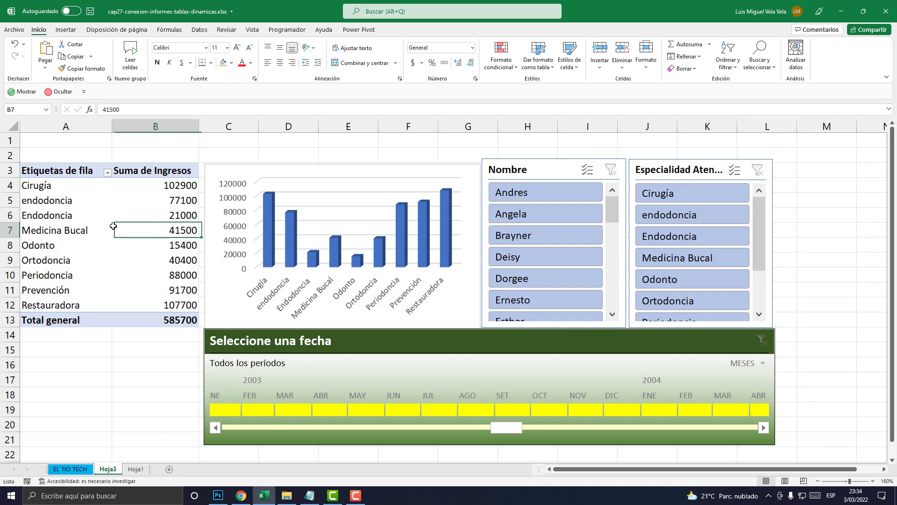
pyautogui.moveTo(49, 169); pyautogui.dragTo(80, 320)
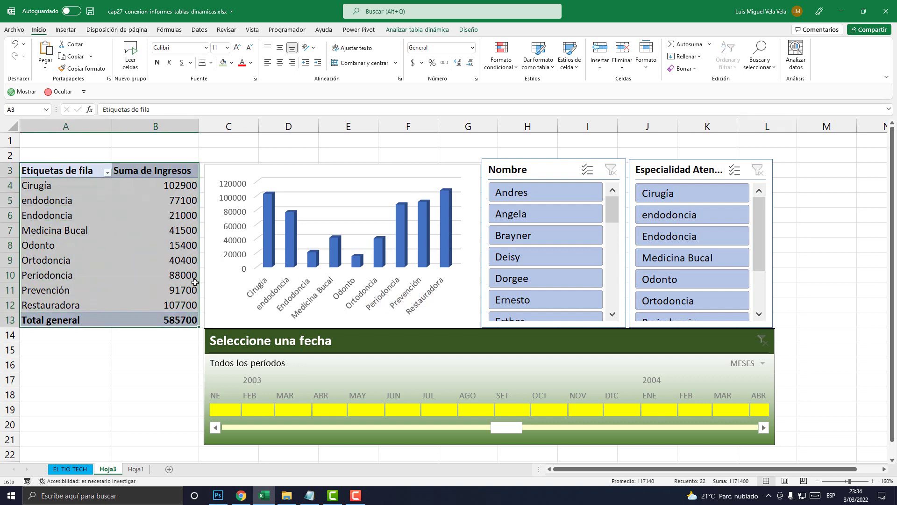
pyautogui.moveTo(66, 171); pyautogui.dragTo(164, 321)
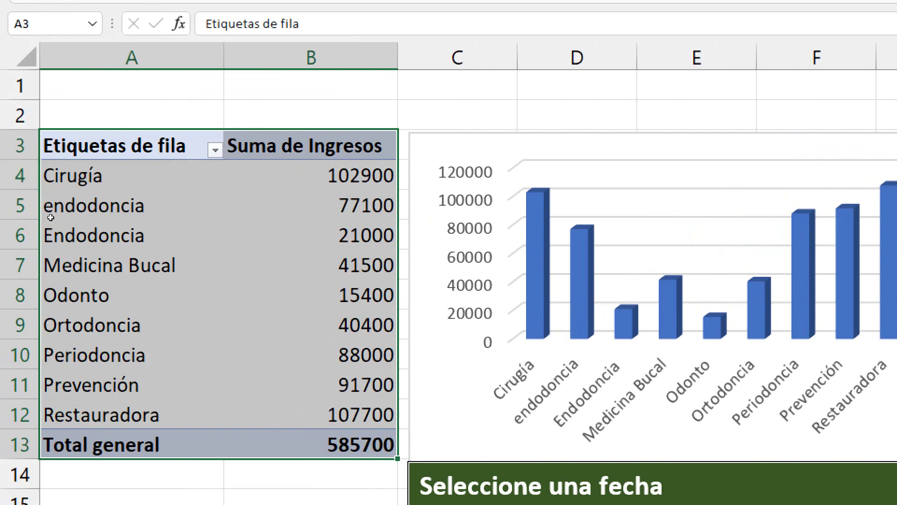
pyautogui.click(21, 187)
pyautogui.click(41, 180)
pyautogui.press('Down')
pyautogui.press('Down')
pyautogui.press('Down')
pyautogui.press('Down')
pyautogui.press('Down')
pyautogui.press('Down')
pyautogui.press('Down')
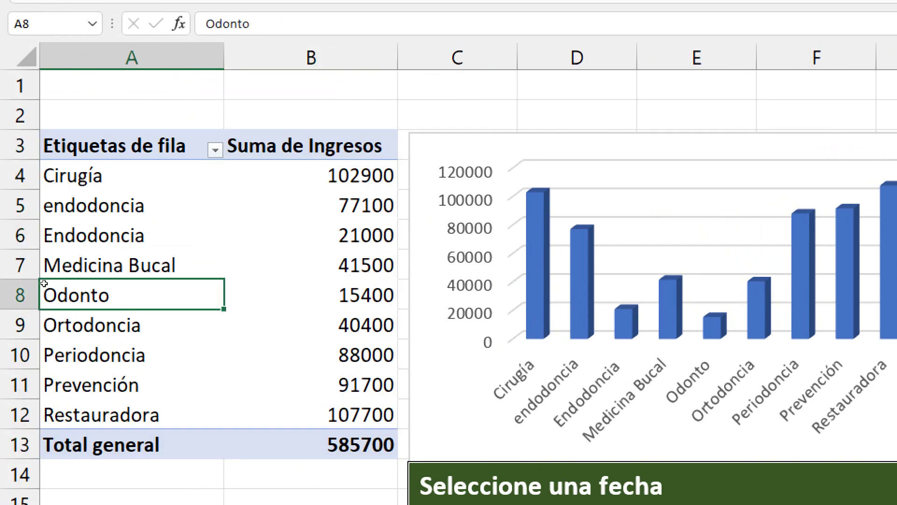
pyautogui.moveTo(159, 182); pyautogui.dragTo(156, 305)
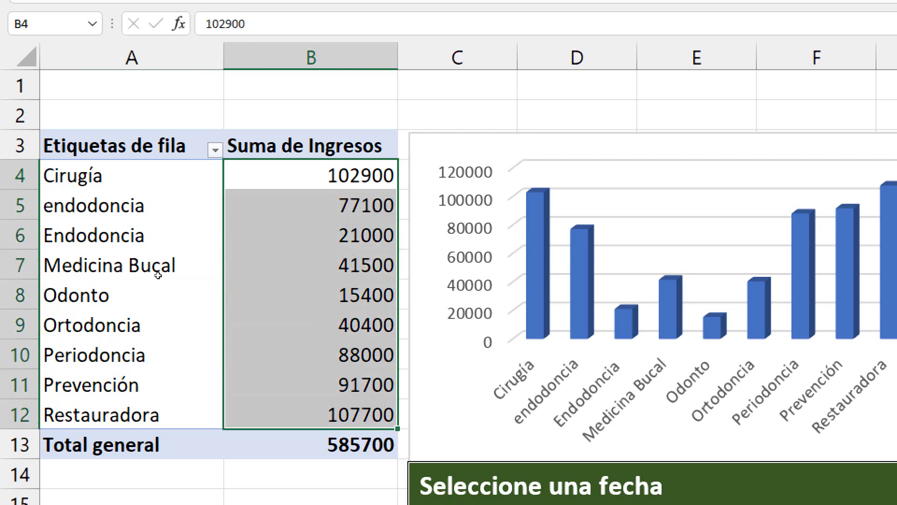
pyautogui.click(195, 227)
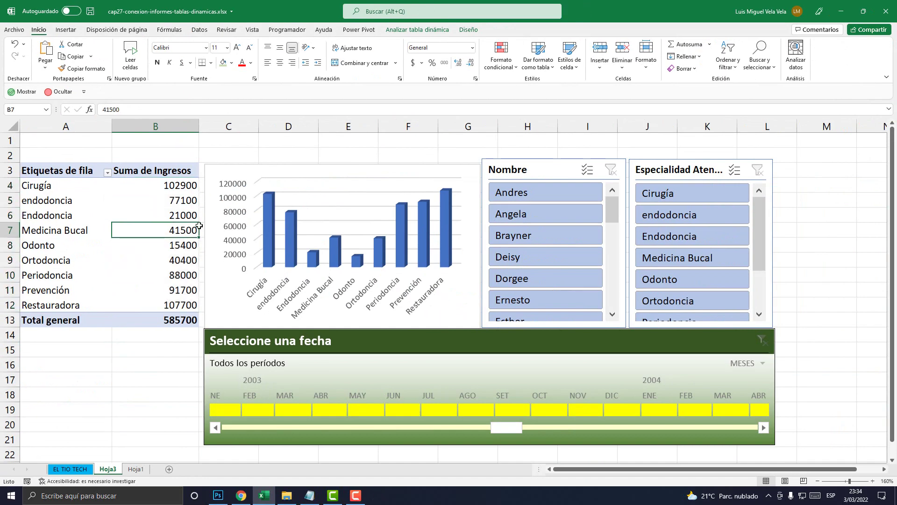
# Step: Start inserting a pivot table based on the Tabla1 data on Hoja1
pyautogui.click(817, 481)
pyautogui.click(817, 481)
pyautogui.click(818, 481)
pyautogui.click(817, 481)
pyautogui.click(817, 481)
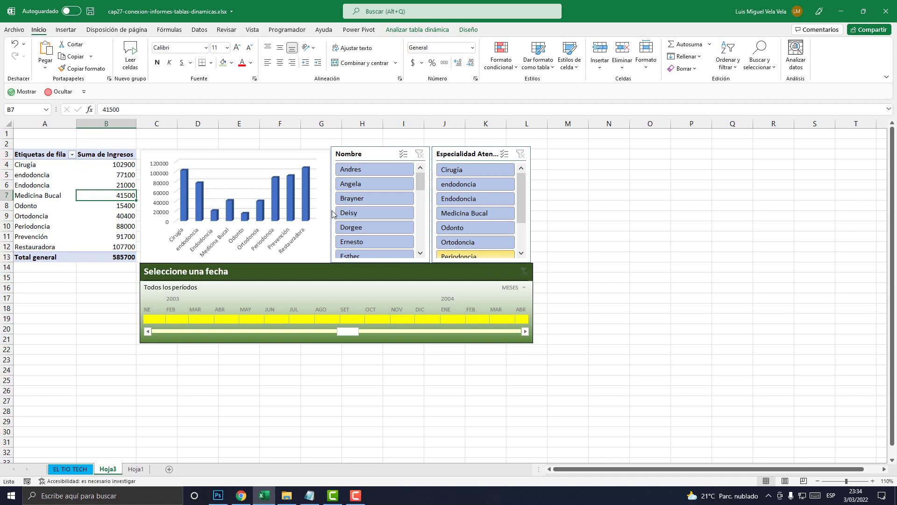
pyautogui.click(135, 468)
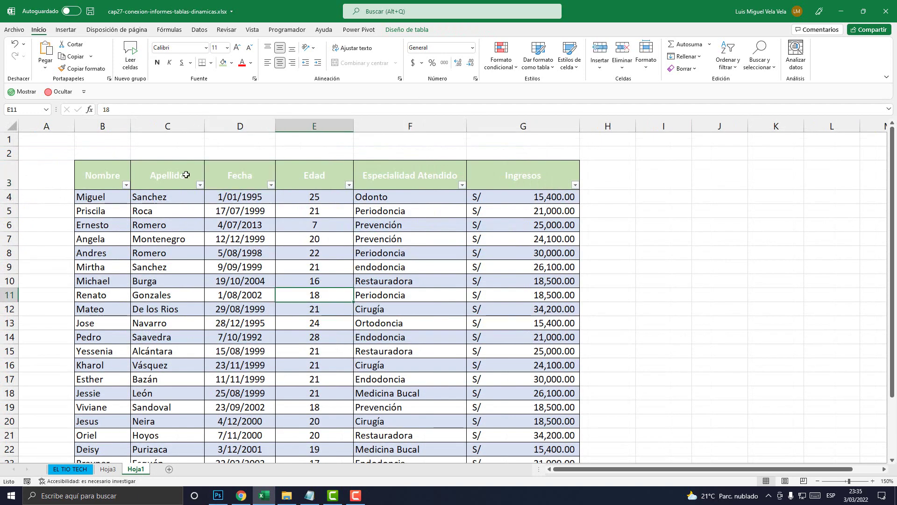
pyautogui.moveTo(149, 170); pyautogui.dragTo(460, 339)
pyautogui.click(295, 265)
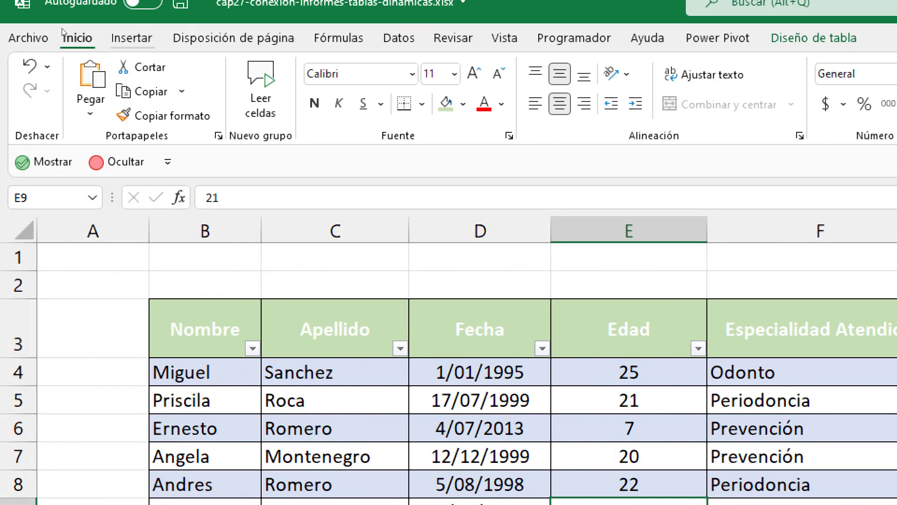
pyautogui.click(65, 30)
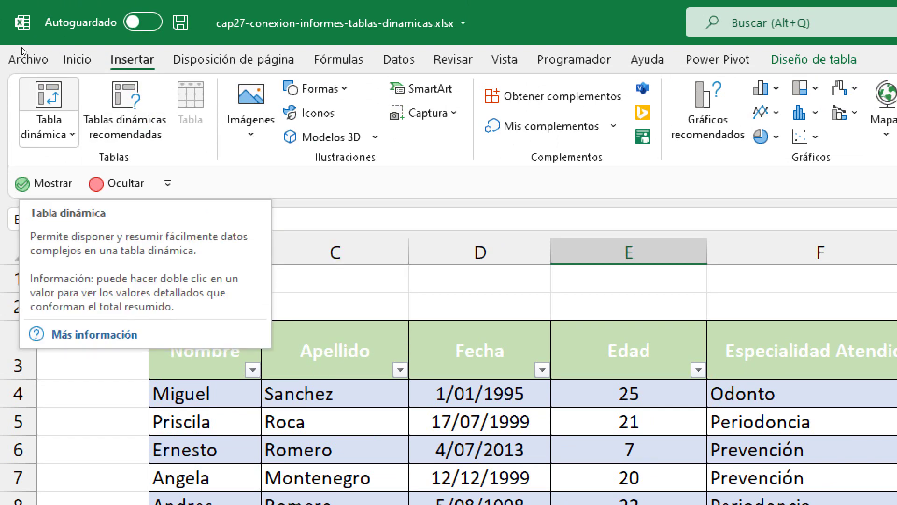
pyautogui.click(49, 96)
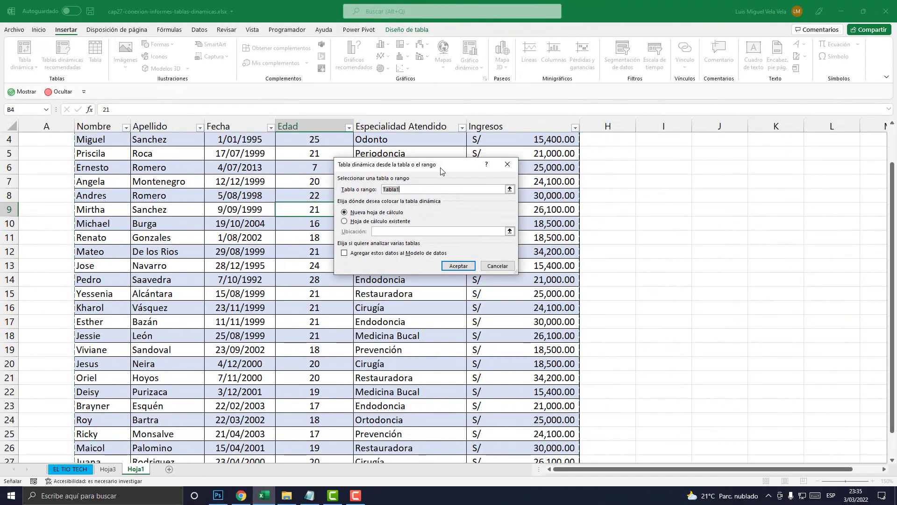
pyautogui.moveTo(441, 170); pyautogui.dragTo(394, 144)
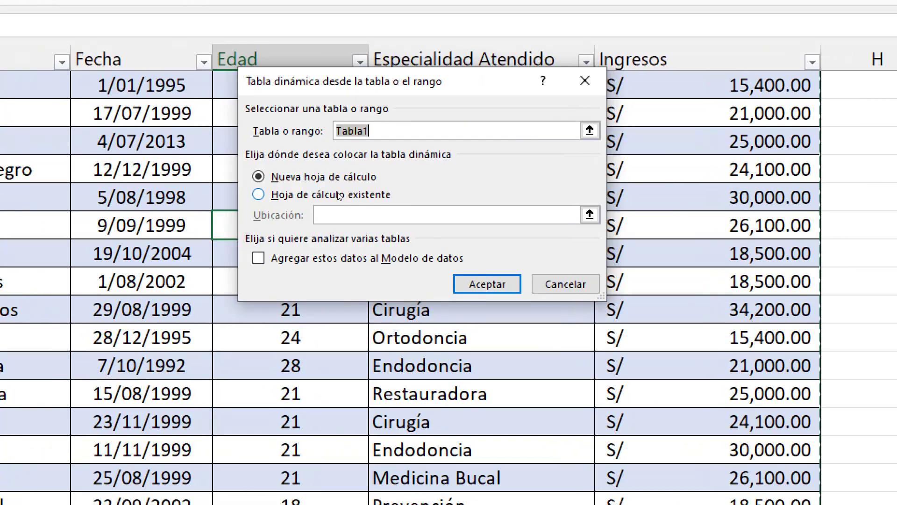
# Step: Place the pivot table on the existing worksheet at Hoja3!$M$3 and create it
pyautogui.click(338, 195)
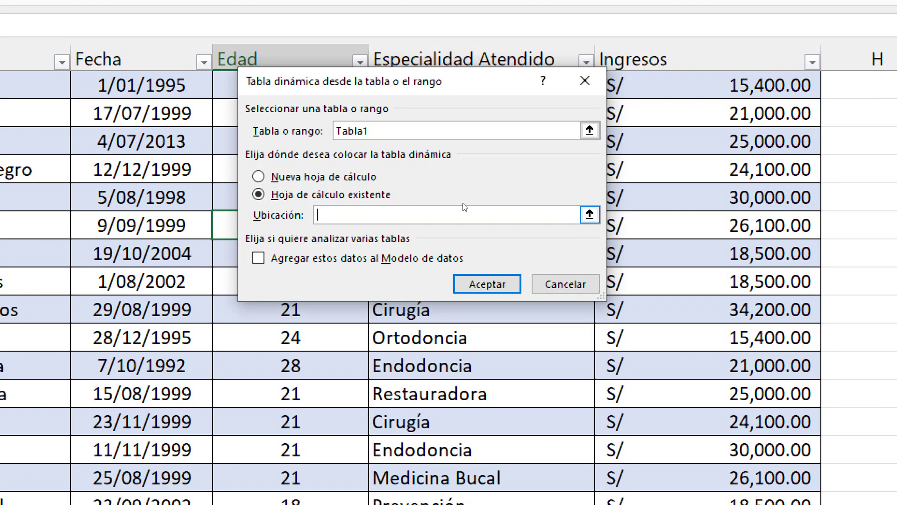
pyautogui.click(589, 214)
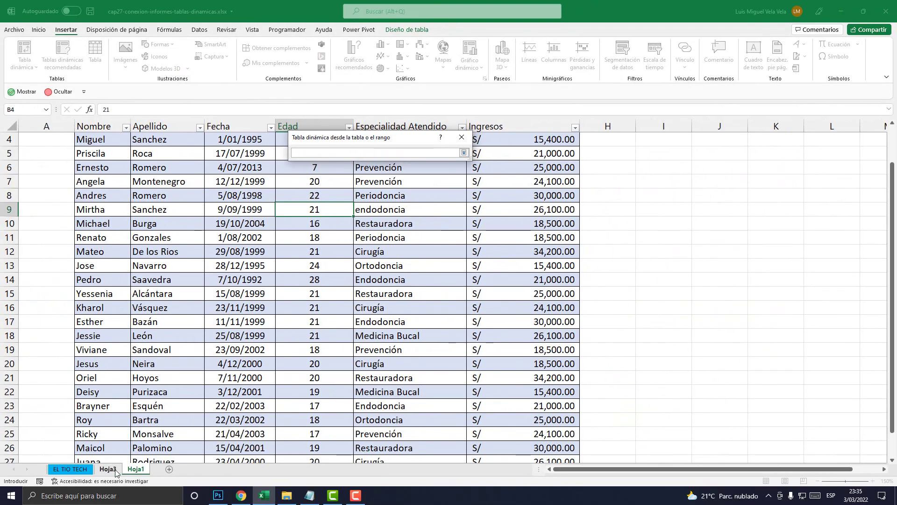
pyautogui.click(109, 468)
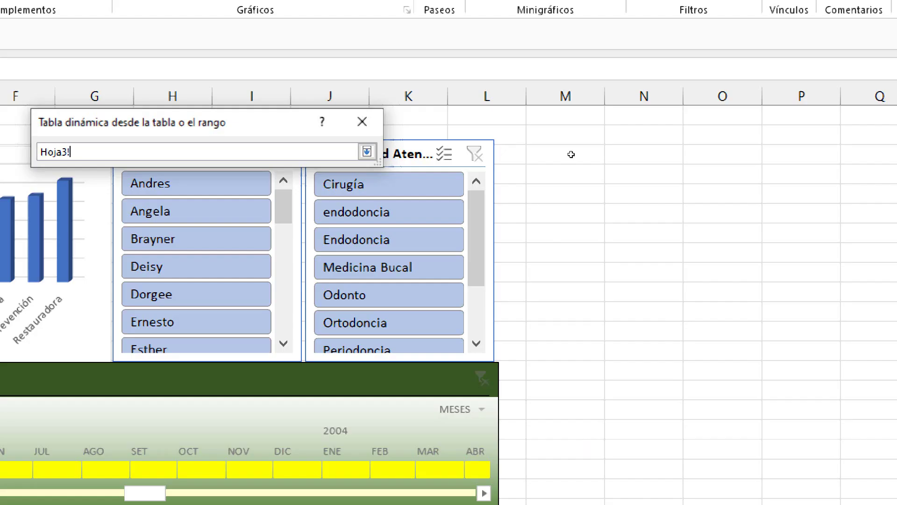
pyautogui.click(571, 154)
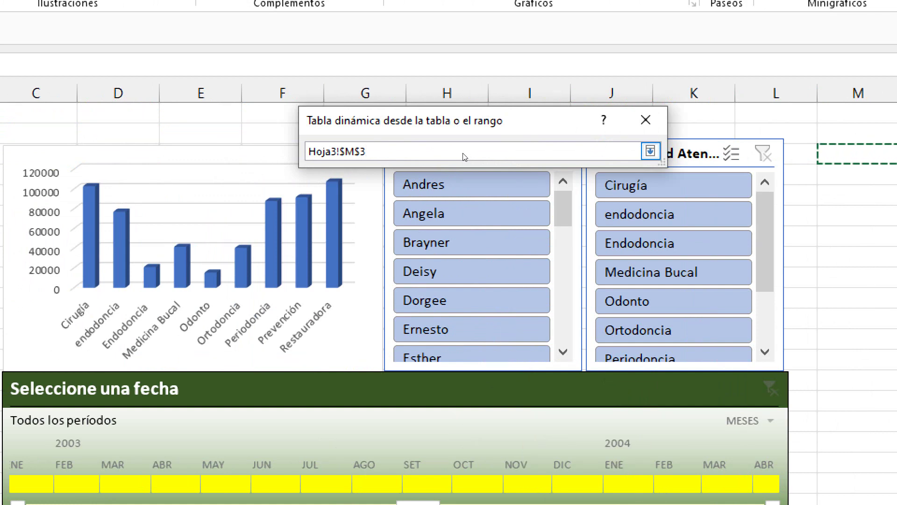
pyautogui.press('Return')
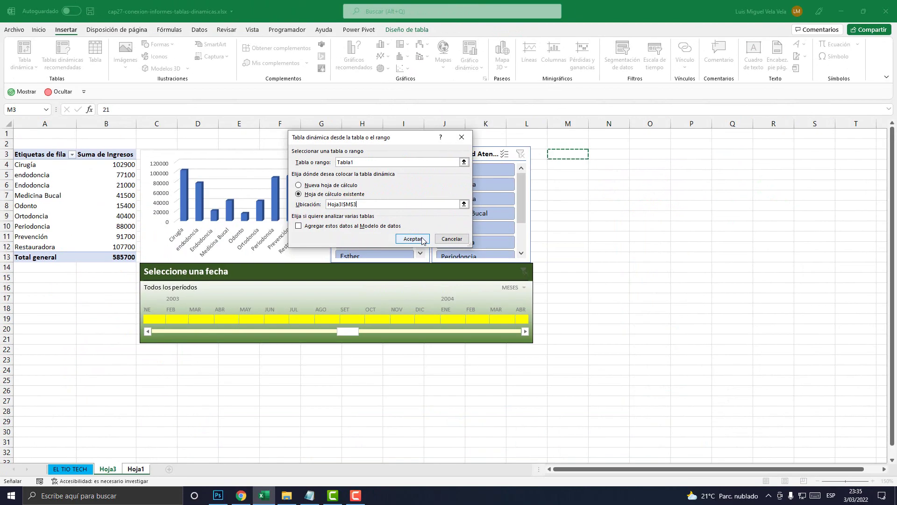
pyautogui.click(551, 322)
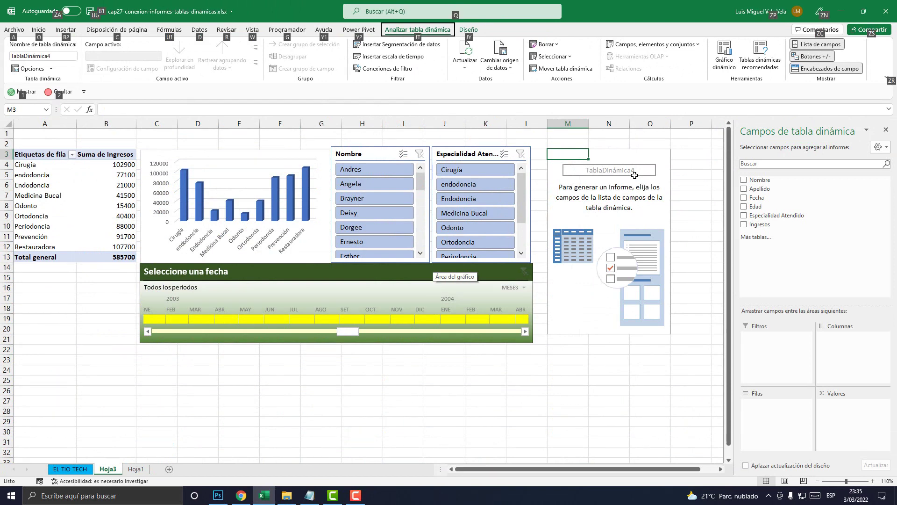
# Step: Build the new pivot table with Edad as the row field and the sum of Ingresos as the values
pyautogui.click(624, 162)
pyautogui.click(627, 197)
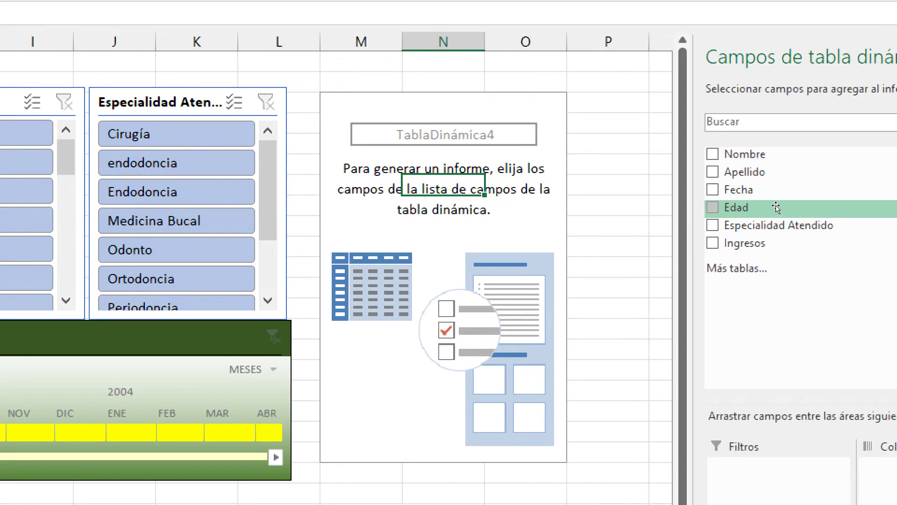
pyautogui.moveTo(774, 207); pyautogui.dragTo(771, 407)
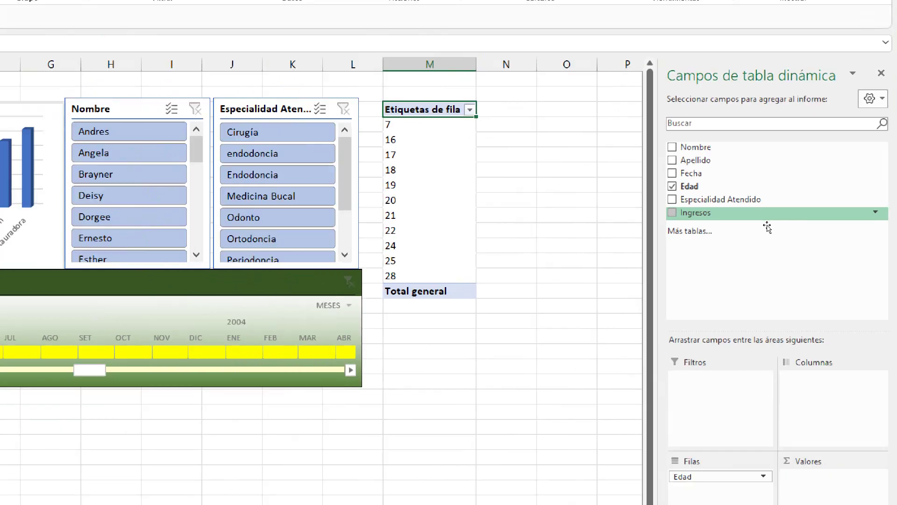
pyautogui.moveTo(766, 215); pyautogui.dragTo(823, 427)
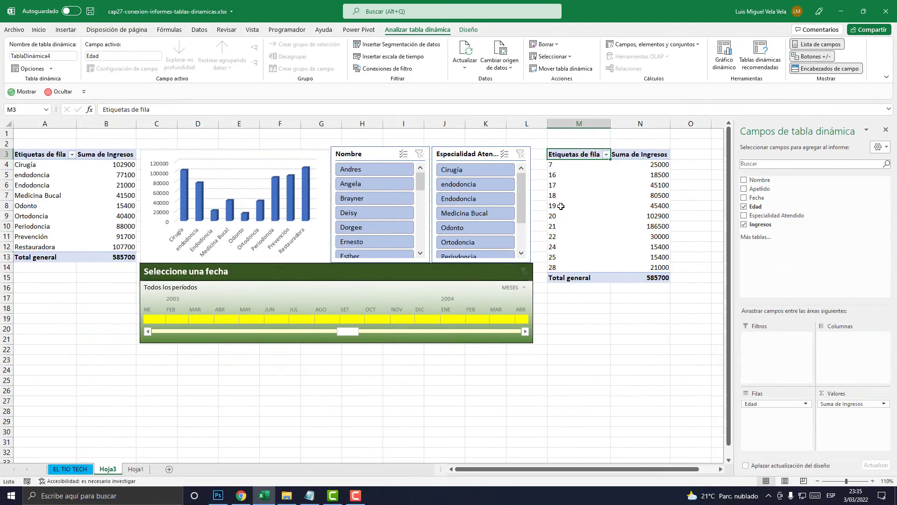
pyautogui.click(553, 167)
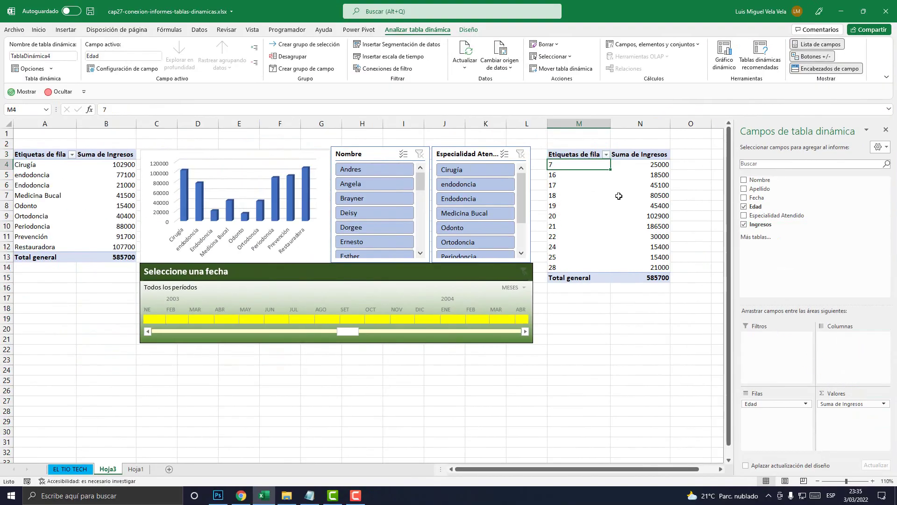
pyautogui.click(569, 173)
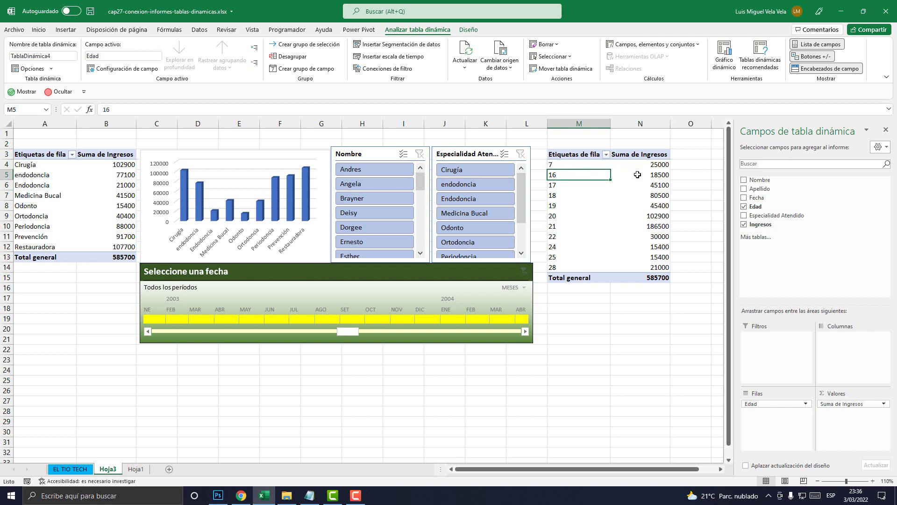
pyautogui.click(582, 186)
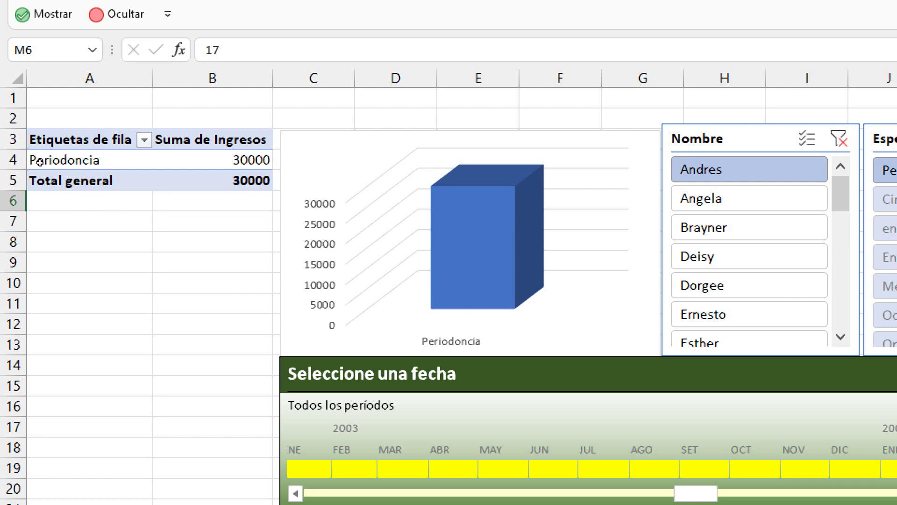
# Step: Check the filtered row of the specialties pivot table and clear the Nombre slicer's filter
pyautogui.click(37, 166)
pyautogui.moveTo(214, 162); pyautogui.dragTo(85, 164)
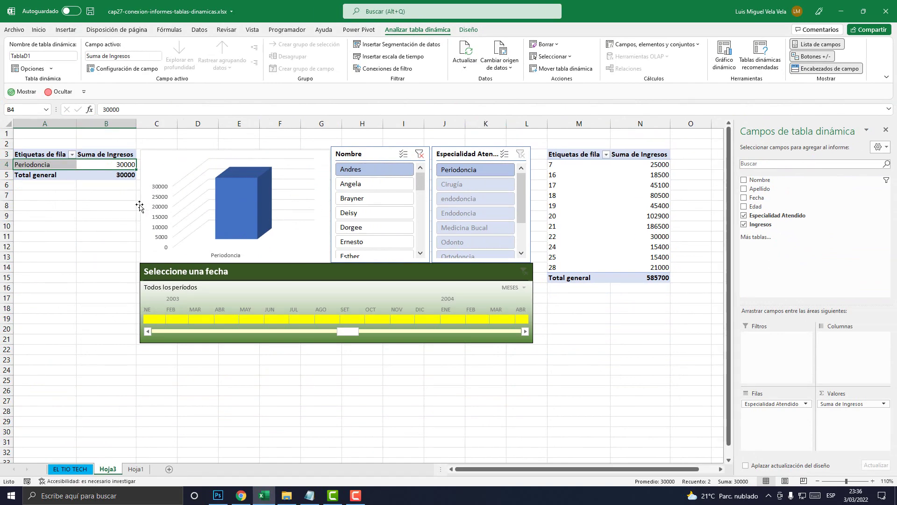
pyautogui.click(419, 153)
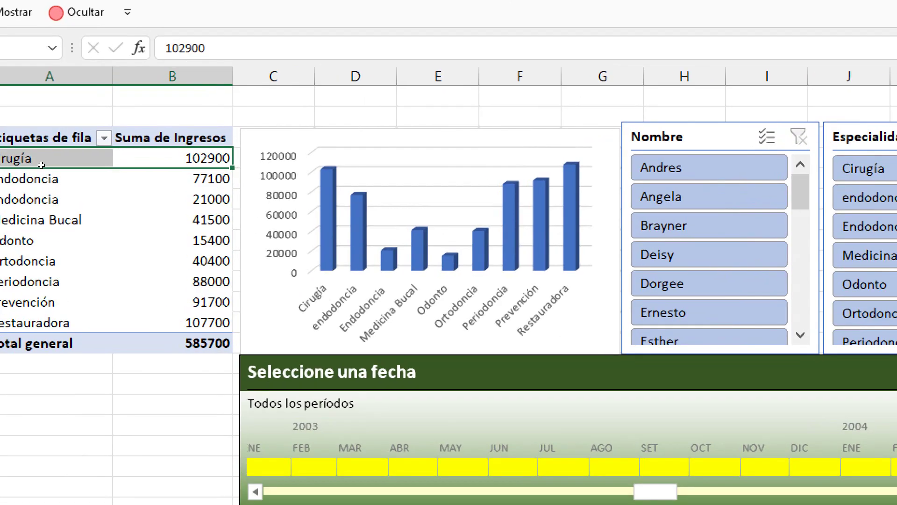
# Step: Examine the specialties pivot table together with the Nombre slicer, the Especialidad Atendido slicer and the date timeline
pyautogui.moveTo(42, 165); pyautogui.dragTo(83, 211)
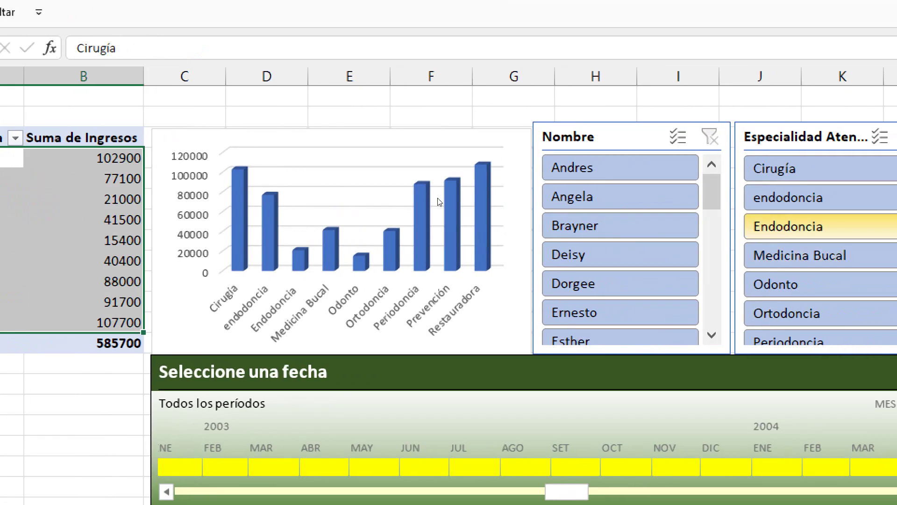
pyautogui.click(720, 150)
pyautogui.click(672, 145)
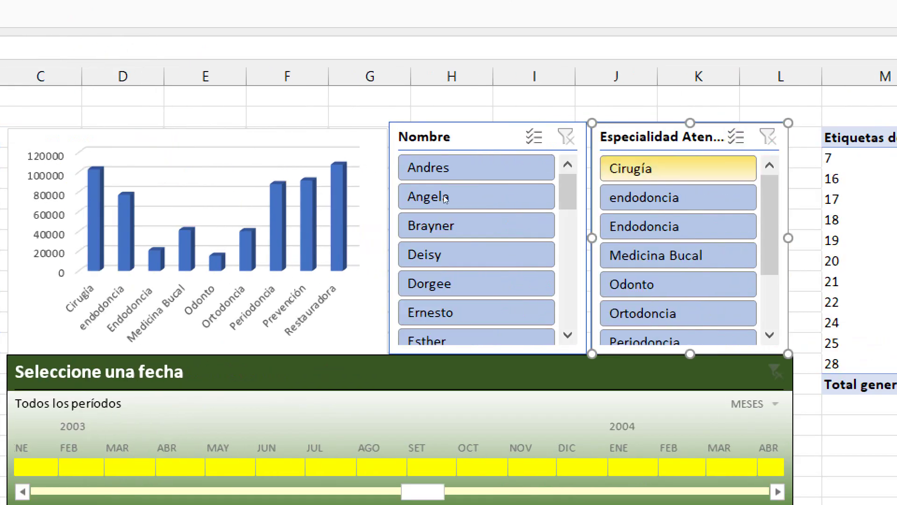
pyautogui.click(360, 377)
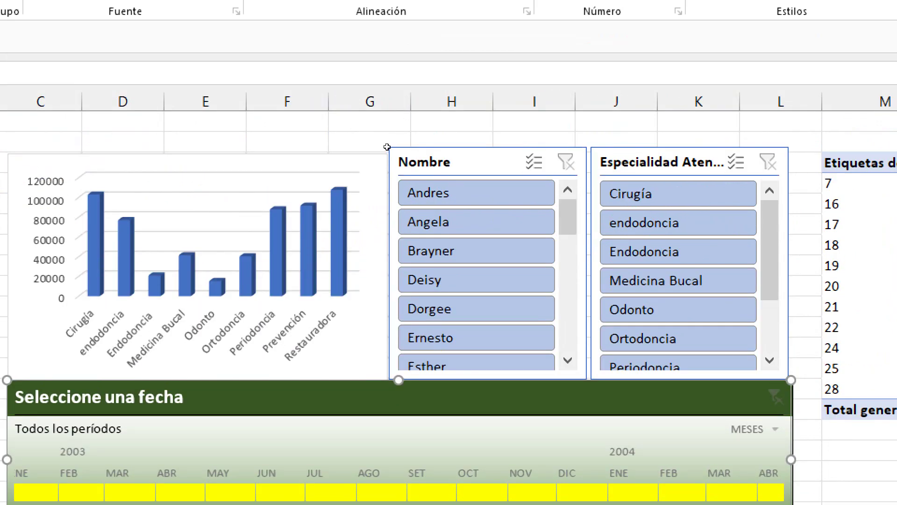
pyautogui.click(432, 29)
pyautogui.click(621, 29)
pyautogui.click(430, 29)
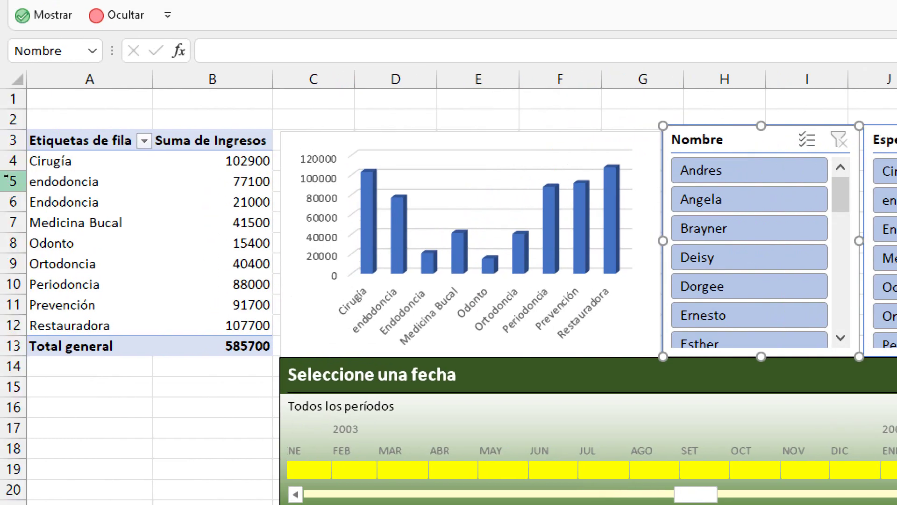
pyautogui.click(46, 185)
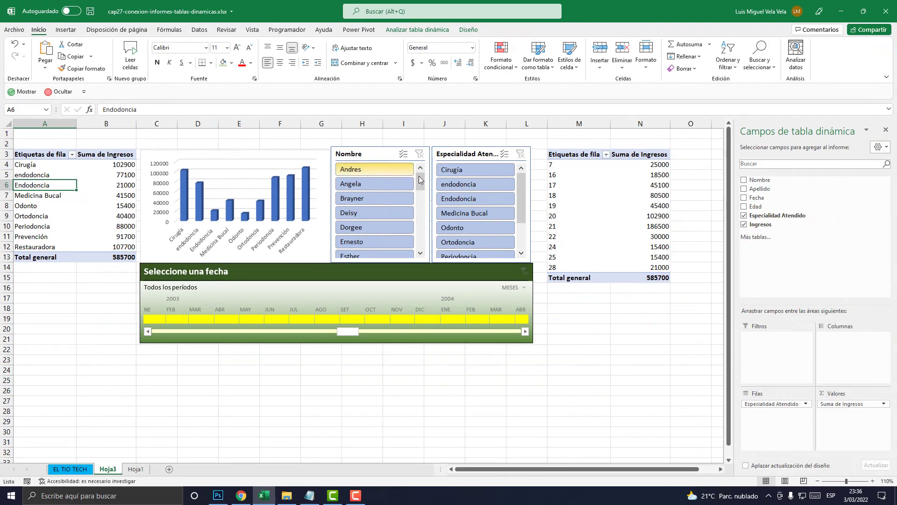
pyautogui.click(465, 154)
pyautogui.click(388, 156)
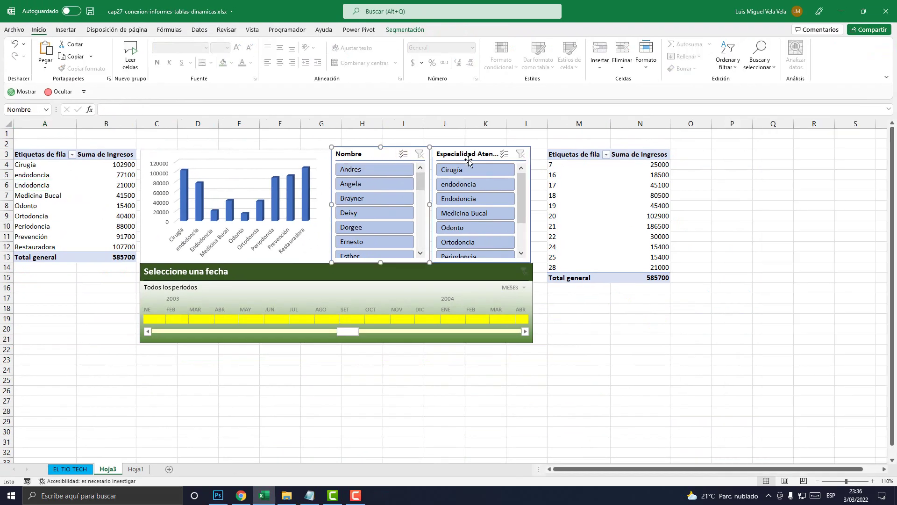
pyautogui.click(349, 270)
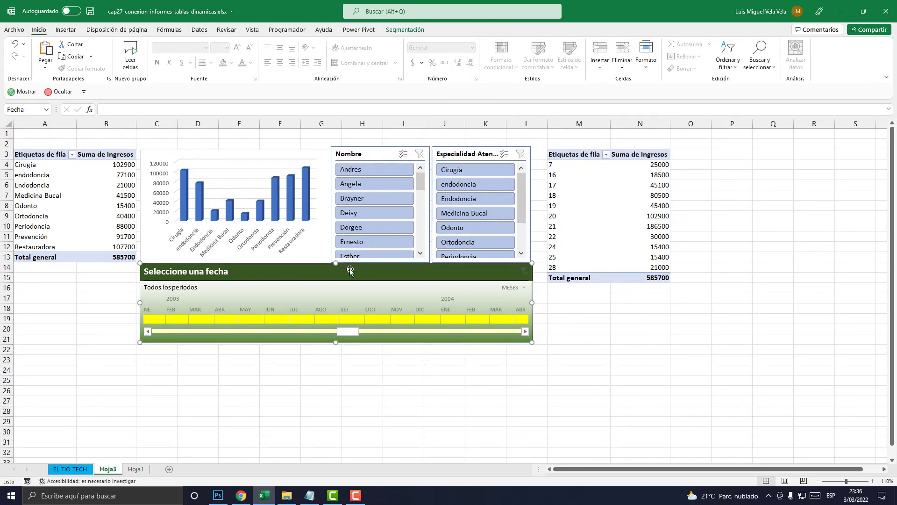
pyautogui.click(469, 154)
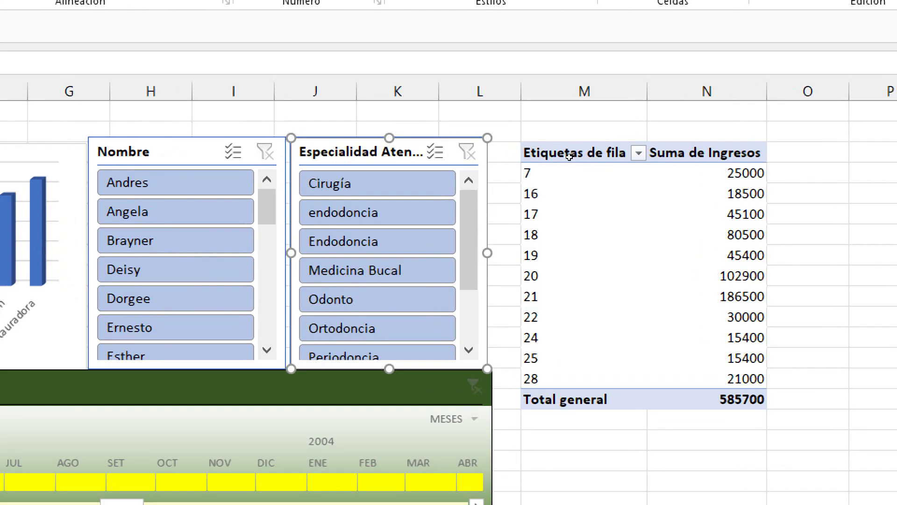
# Step: Examine the ages and their summed income in the second pivot table
pyautogui.moveTo(550, 165); pyautogui.dragTo(664, 397)
pyautogui.click(590, 210)
pyautogui.click(569, 169)
pyautogui.moveTo(569, 169); pyautogui.dragTo(649, 263)
pyautogui.click(579, 255)
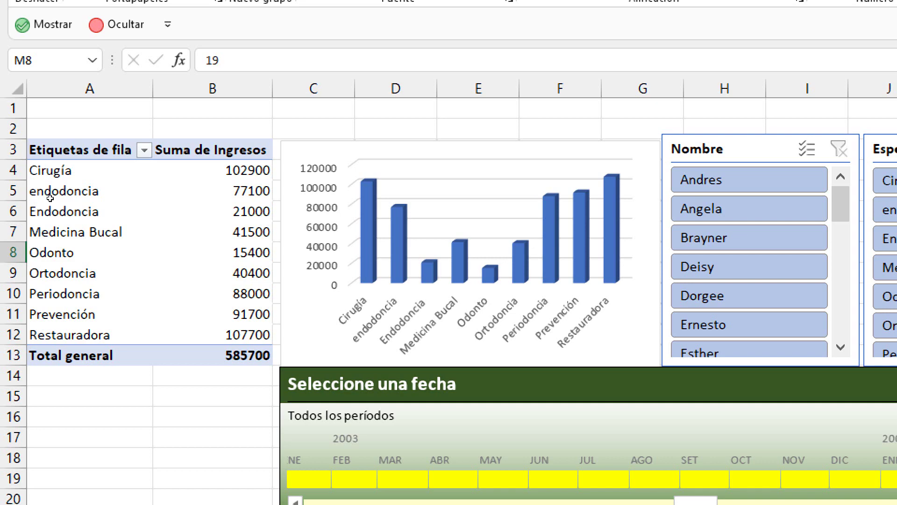
# Step: Rename the specialties pivot table as Especialidades TD
pyautogui.click(31, 181)
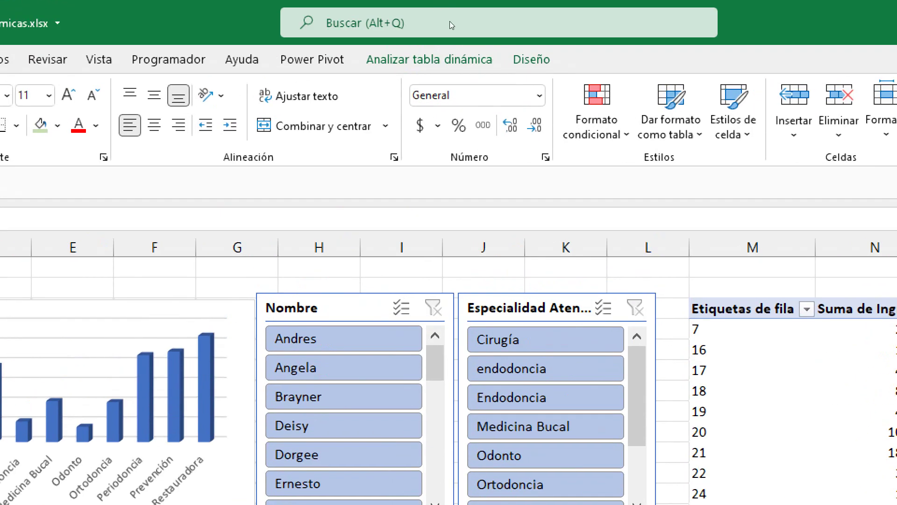
pyautogui.click(407, 30)
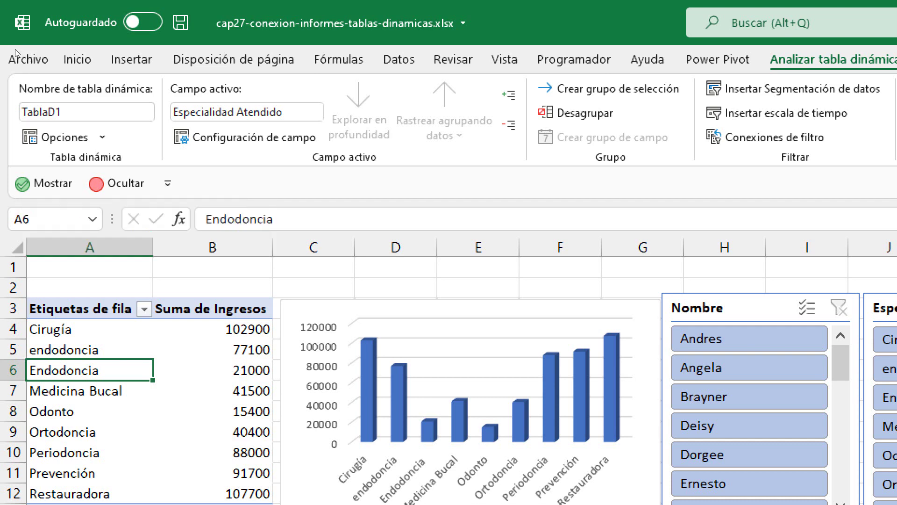
pyautogui.click(85, 110)
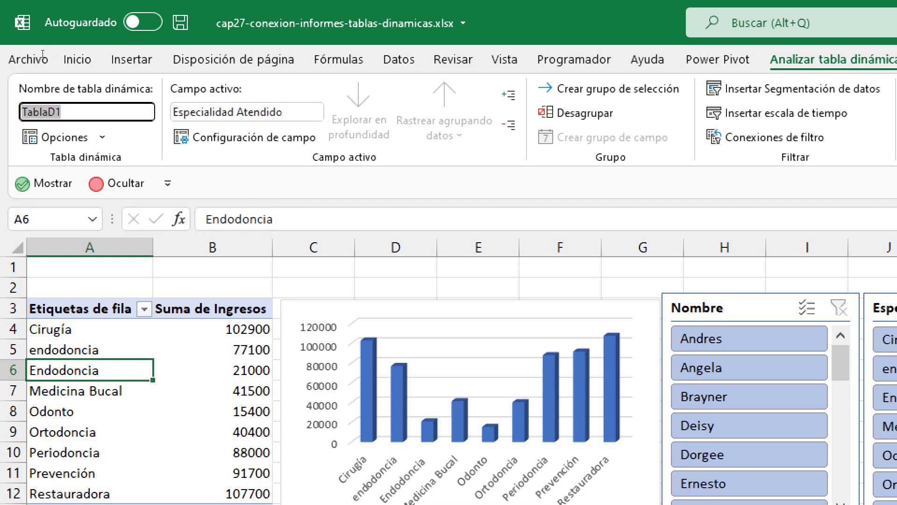
pyautogui.write('Especialidades TD<')
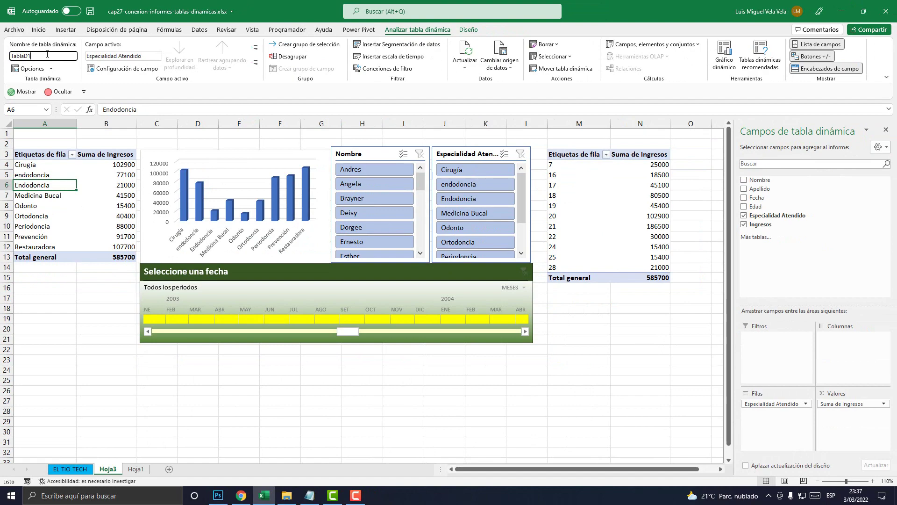
pyautogui.press('Return')
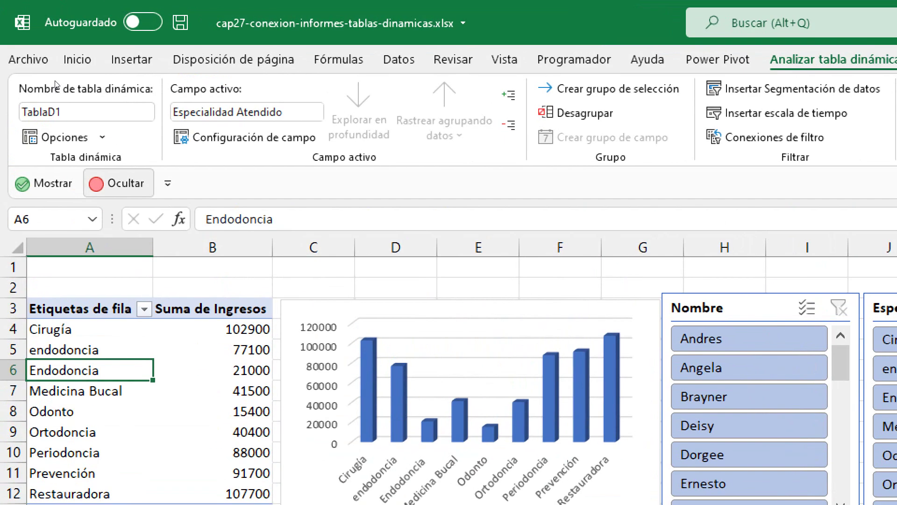
pyautogui.click(46, 57)
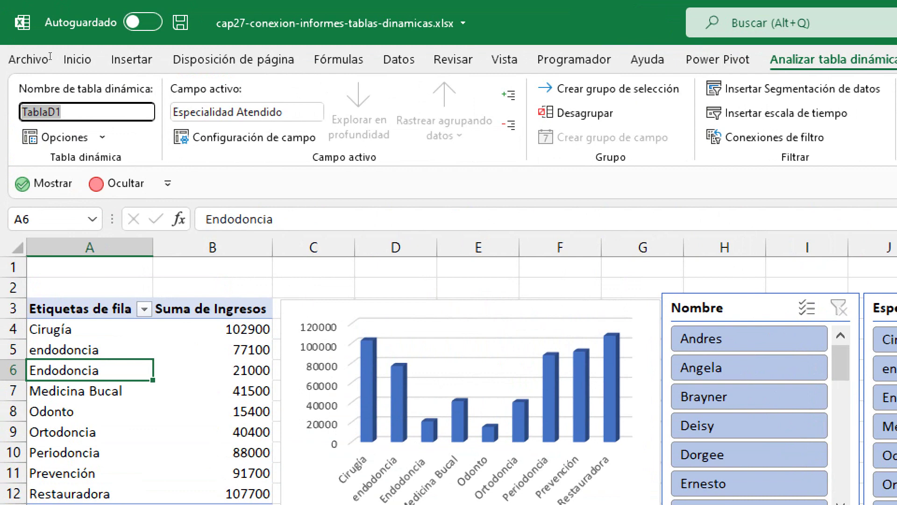
pyautogui.write('Especialidad')
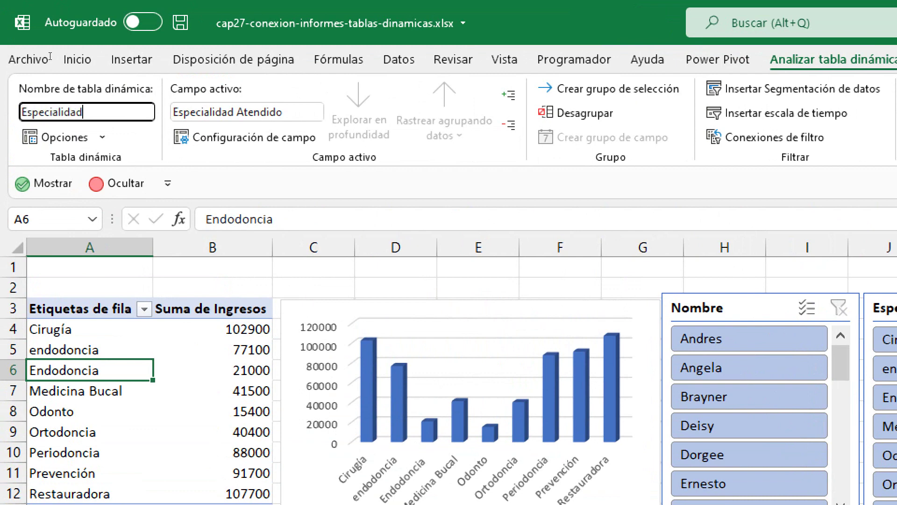
pyautogui.write('es TSD')
pyautogui.press('BackSpace')
pyautogui.press('BackSpace')
pyautogui.press('Return')
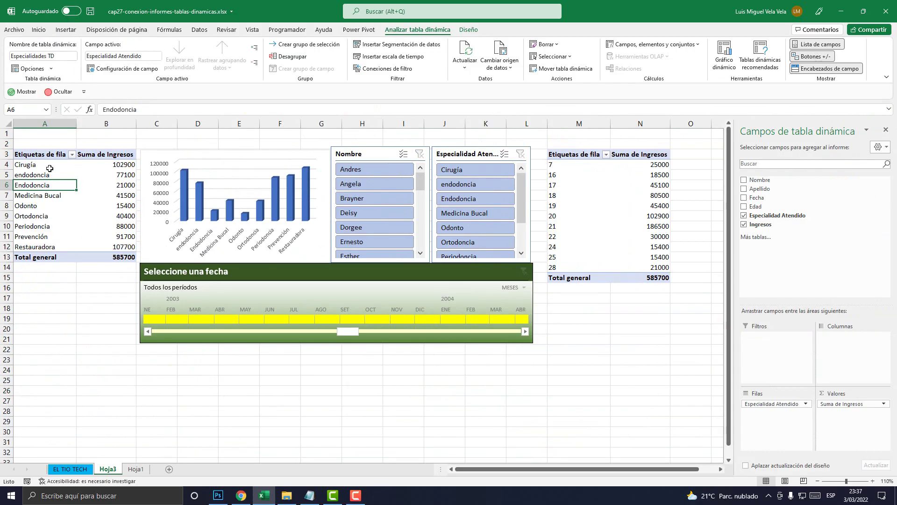
pyautogui.moveTo(37, 156); pyautogui.dragTo(131, 256)
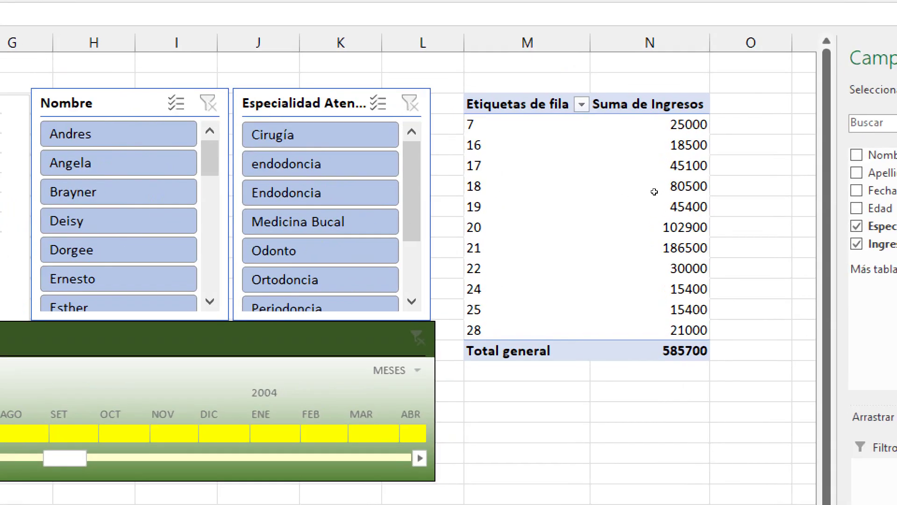
# Step: Rename the age pivot table as Edades TD
pyautogui.click(627, 186)
pyautogui.click(608, 204)
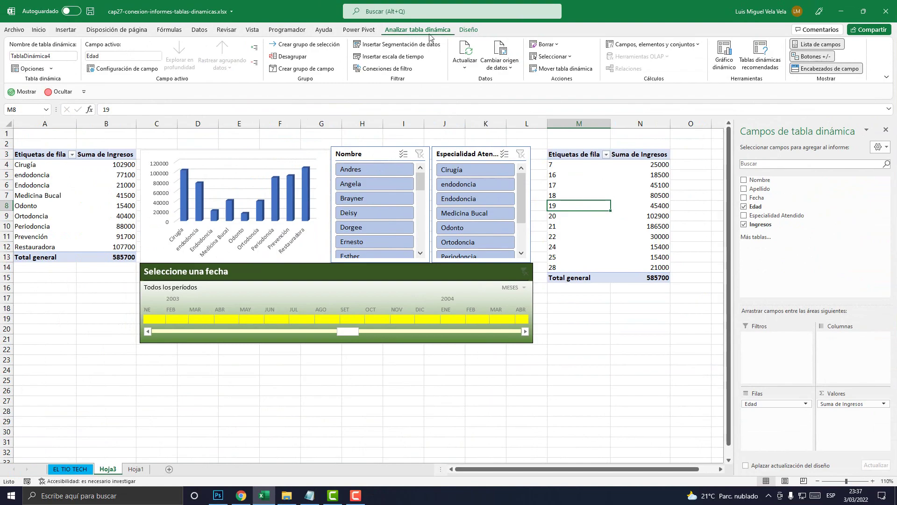
pyautogui.click(38, 56)
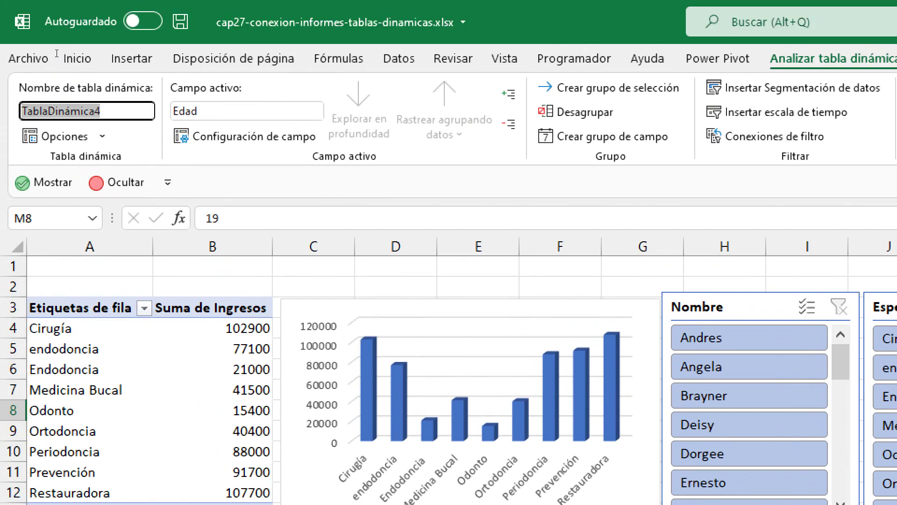
pyautogui.write('Edades TD')
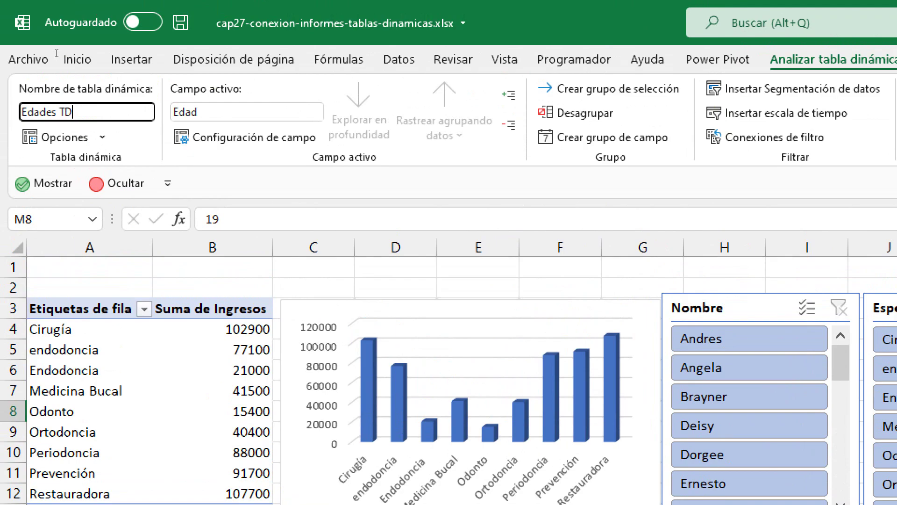
pyautogui.press('Escape')
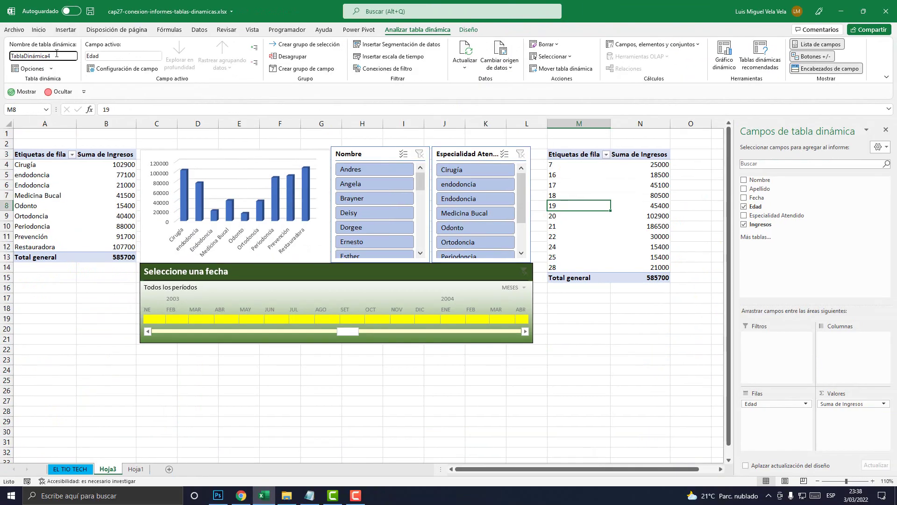
pyautogui.doubleClick(54, 53)
pyautogui.write('Edades TD')
pyautogui.press('Return')
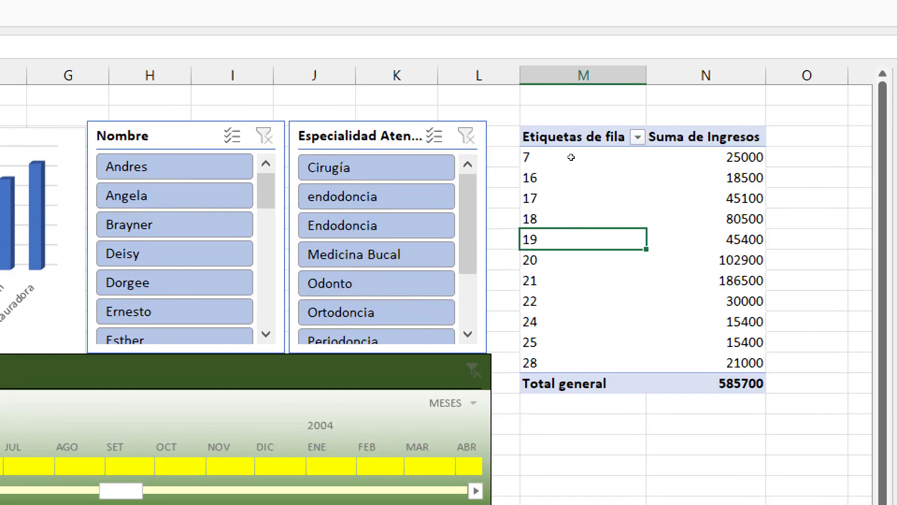
# Step: Review the full ranges of the age pivot table and the specialties pivot table
pyautogui.moveTo(573, 155); pyautogui.dragTo(611, 220)
pyautogui.hotkey('ctrl', 'shift', 'Down')
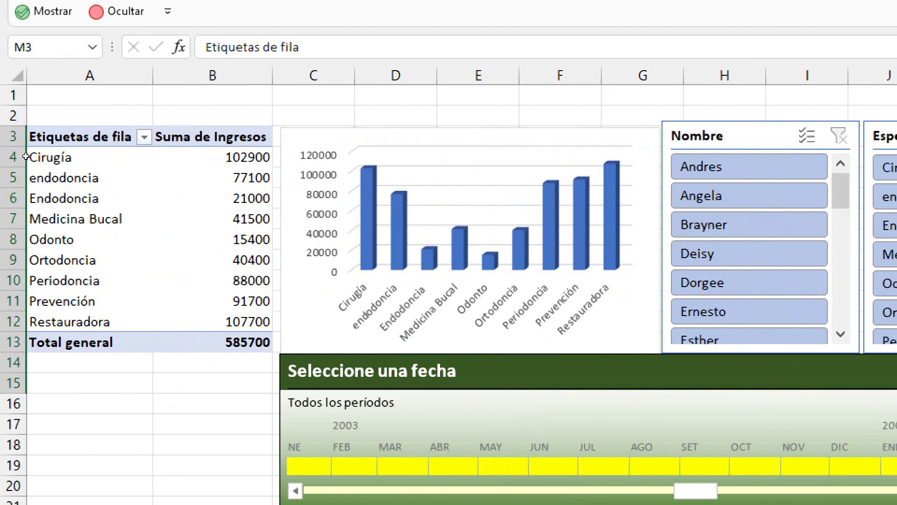
pyautogui.moveTo(47, 140); pyautogui.dragTo(198, 337)
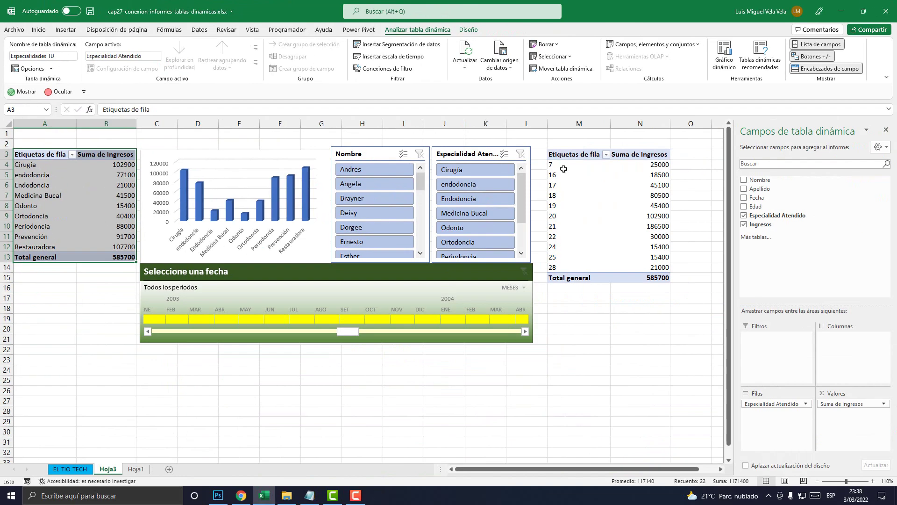
# Step: Move the Especialidad Atendido slicer slightly away from the Nombre slicer
pyautogui.click(480, 156)
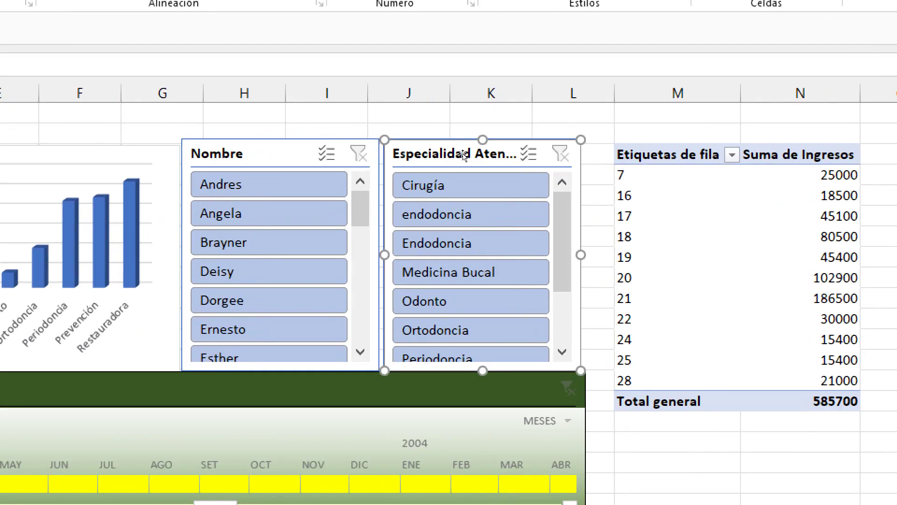
pyautogui.moveTo(473, 154); pyautogui.dragTo(466, 153)
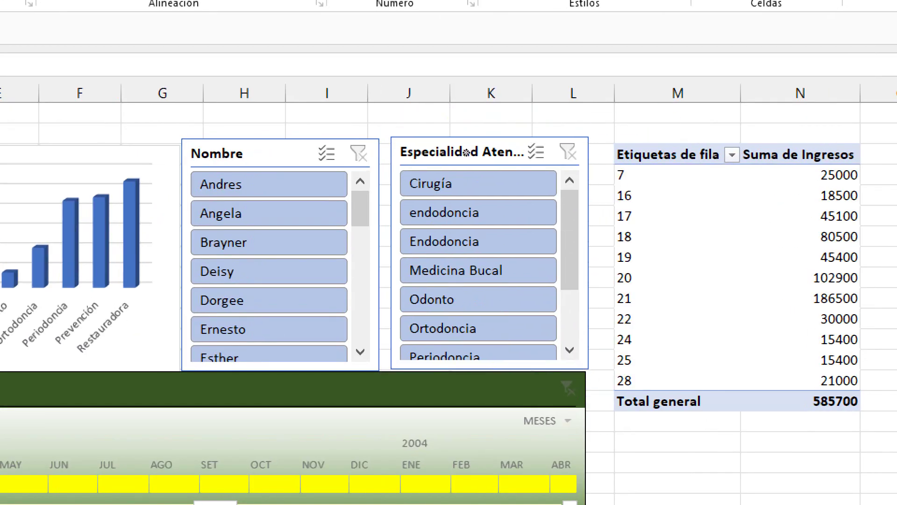
pyautogui.click(466, 152)
# Step: Test the slicers by filtering on Cirugía, endodoncia, Endodoncia, Medicina Bucal, Ortodoncia and individual names, and clear both filters
pyautogui.click(466, 184)
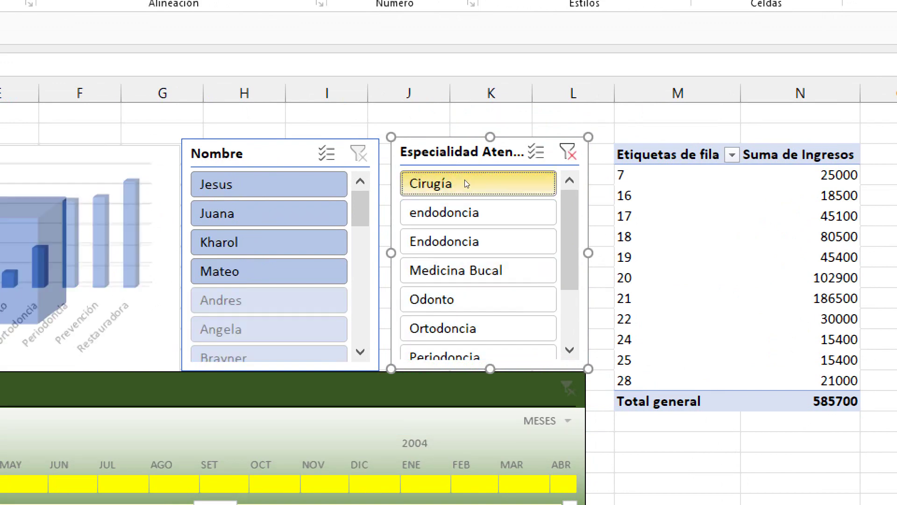
pyautogui.click(452, 212)
pyautogui.click(452, 241)
pyautogui.click(452, 270)
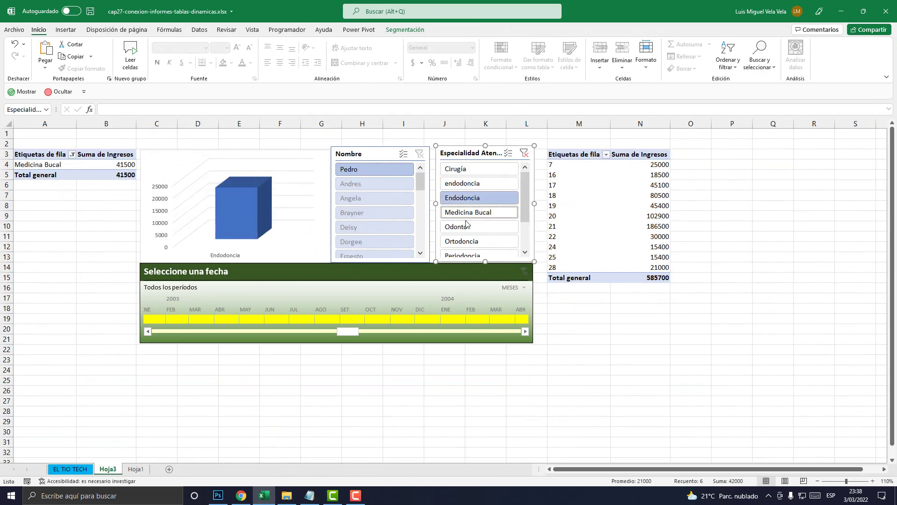
pyautogui.click(461, 240)
pyautogui.click(389, 214)
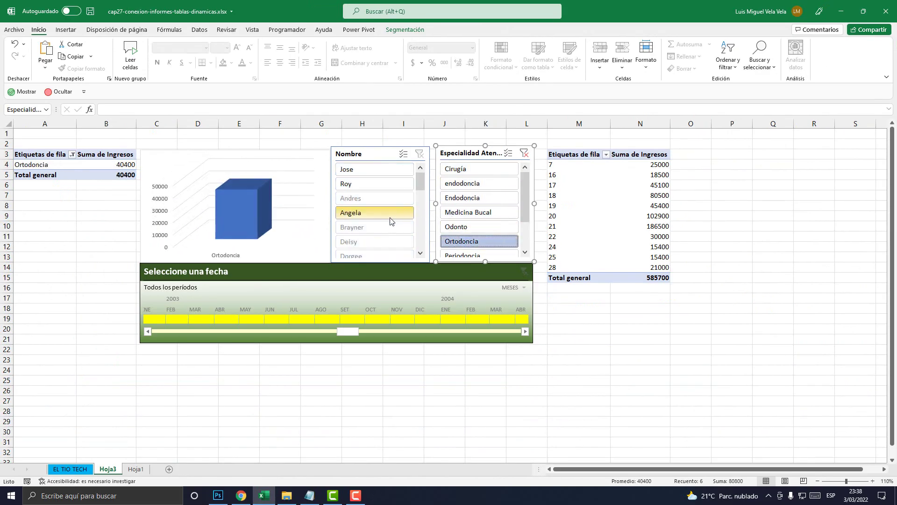
pyautogui.click(368, 169)
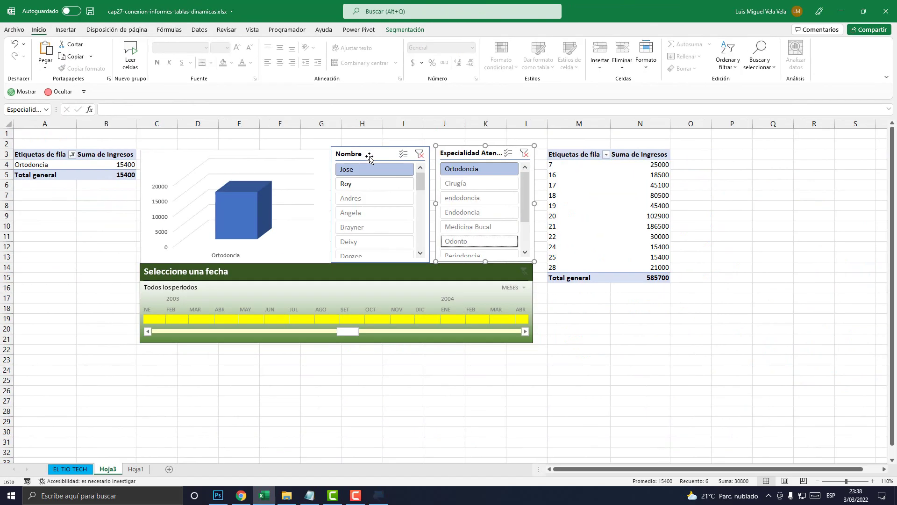
pyautogui.click(839, 190)
pyautogui.click(523, 154)
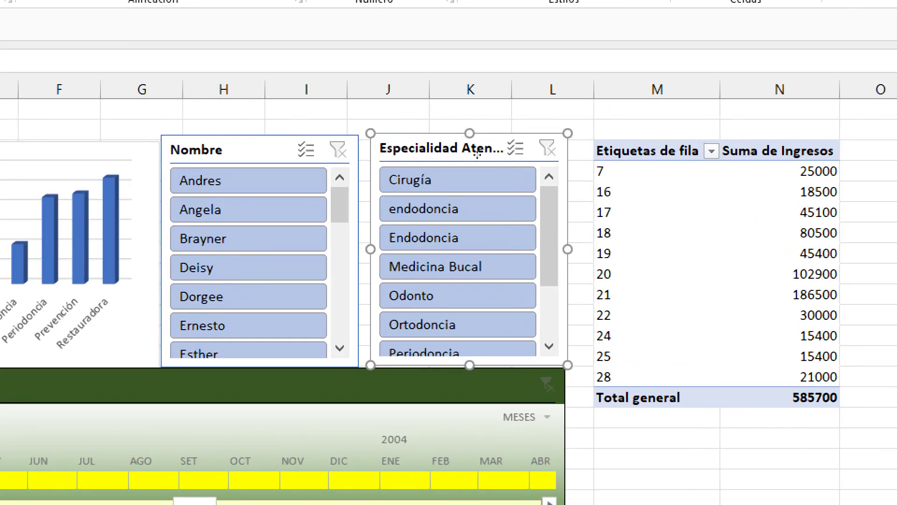
# Step: Connect the Especialidad Atendido slicer to the Edades TD pivot table, keeping its connection to Especialidades TD
pyautogui.rightClick(477, 155)
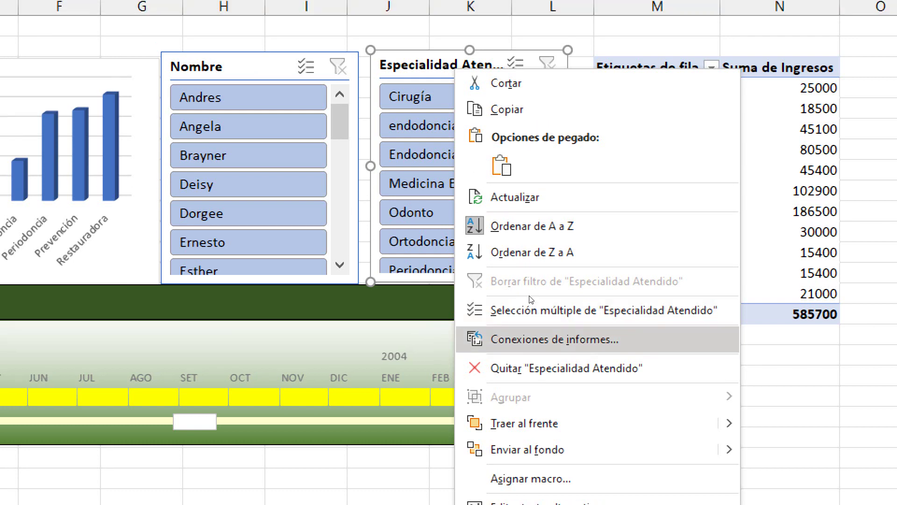
pyautogui.click(540, 339)
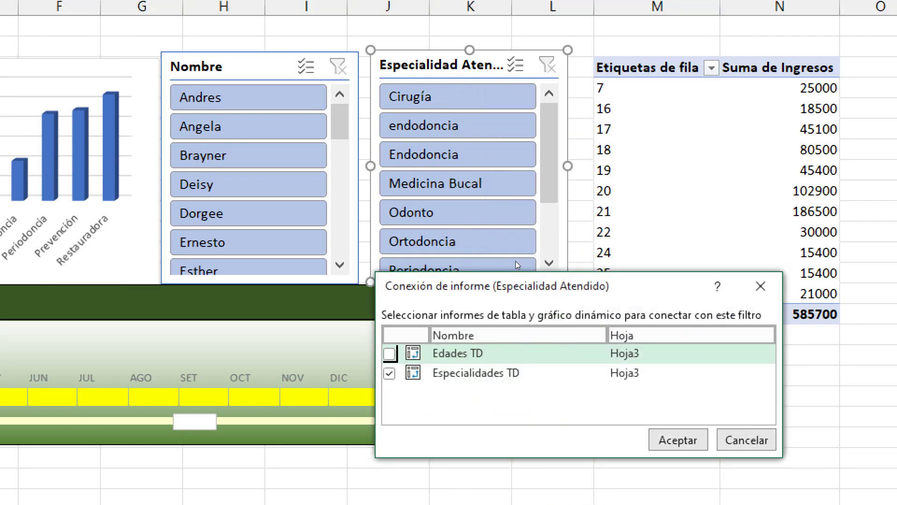
pyautogui.moveTo(540, 293); pyautogui.dragTo(271, 156)
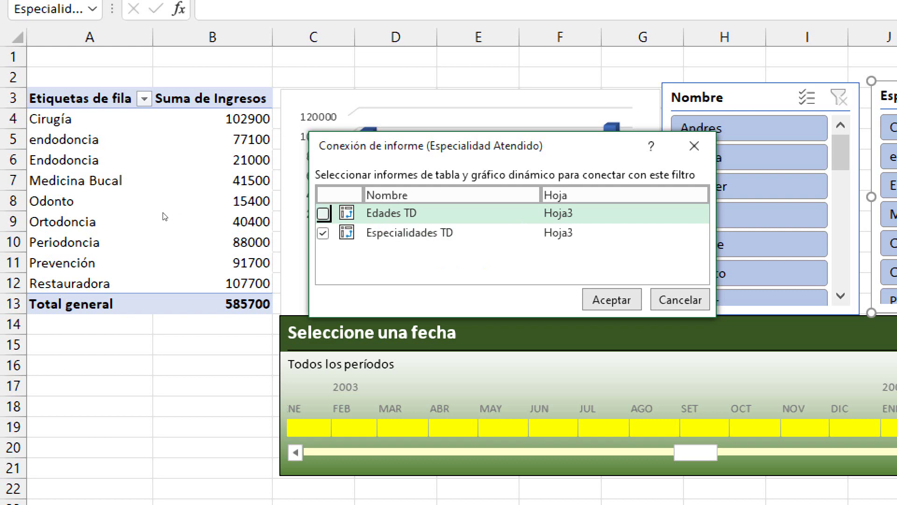
pyautogui.press('space')
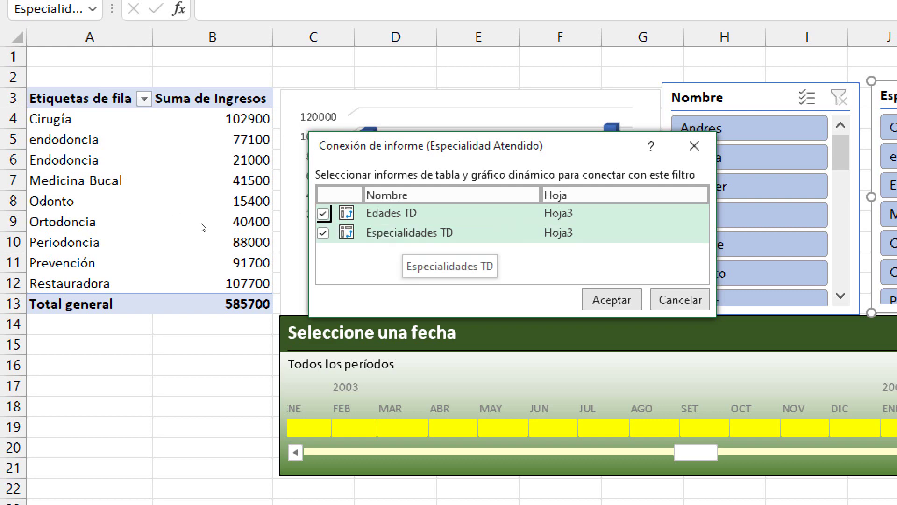
pyautogui.press('space')
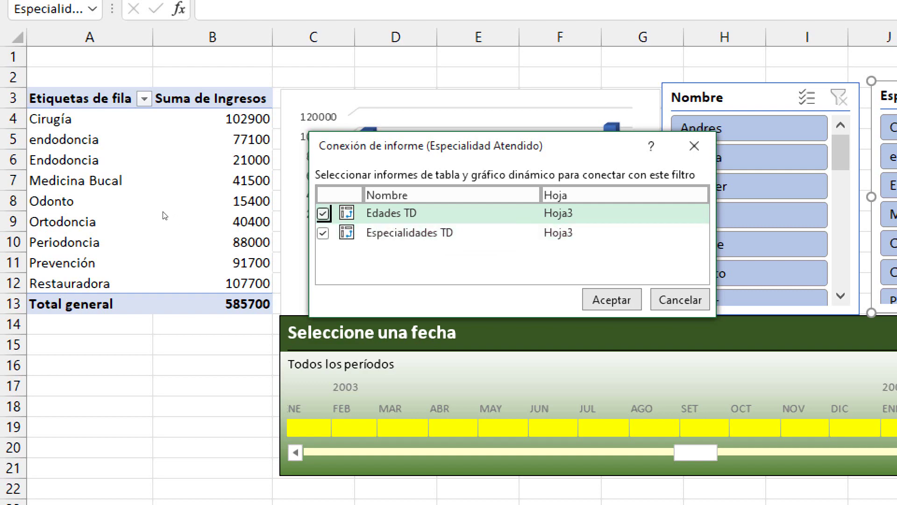
pyautogui.press('Return')
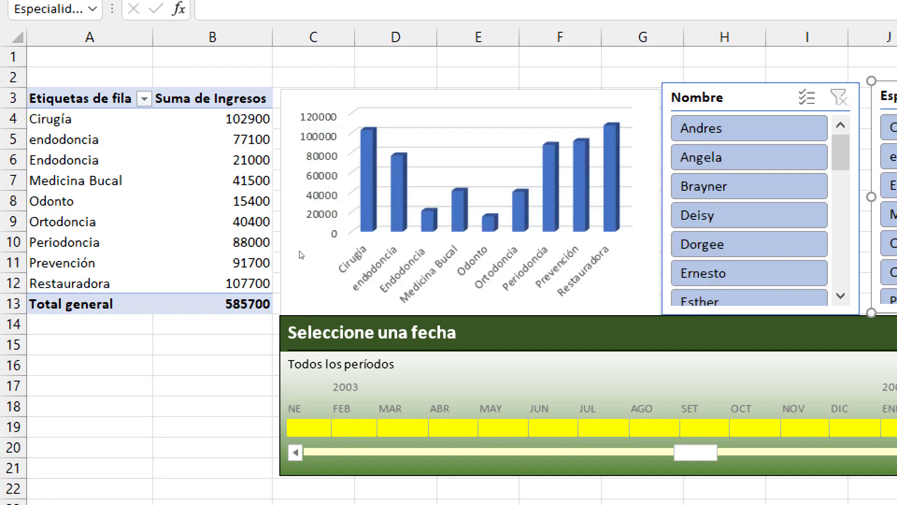
# Step: Test the Especialidad Atendido slicer on endodoncia, then on a multiple selection with Cirugía, Endodoncia, Odonto and Ortodoncia, and clear the filter
pyautogui.click(472, 184)
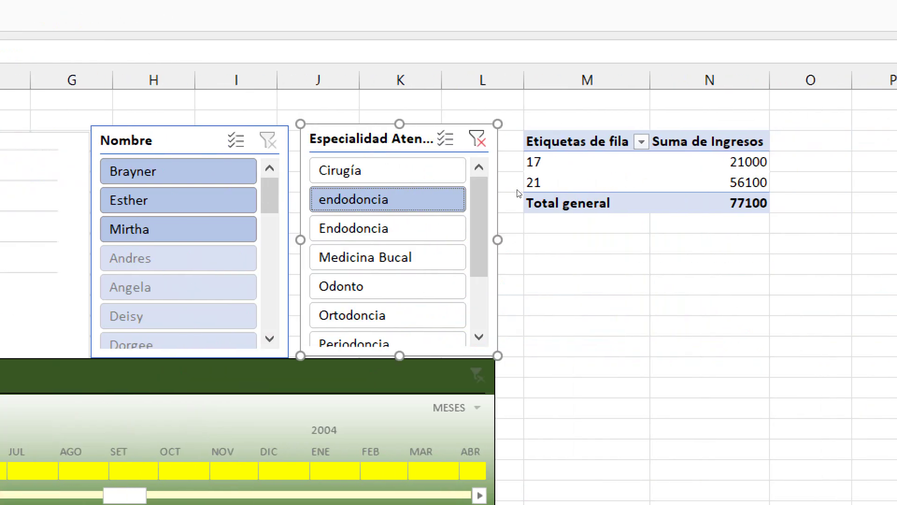
pyautogui.click(889, 228)
pyautogui.click(445, 138)
pyautogui.click(388, 170)
pyautogui.click(388, 199)
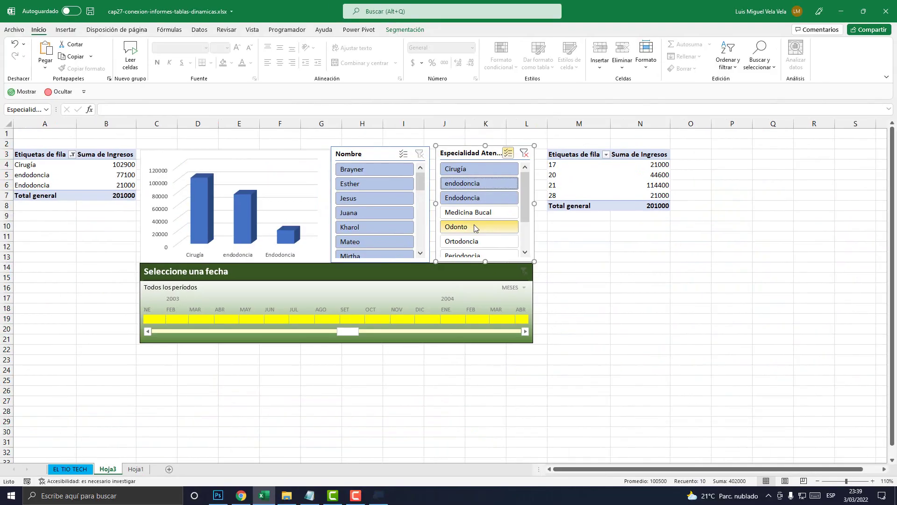
pyautogui.click(474, 227)
pyautogui.click(474, 241)
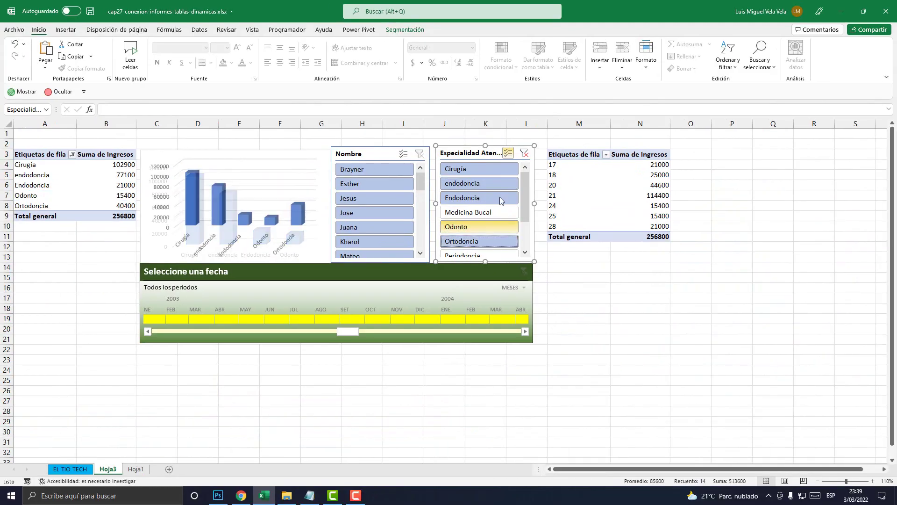
pyautogui.click(524, 154)
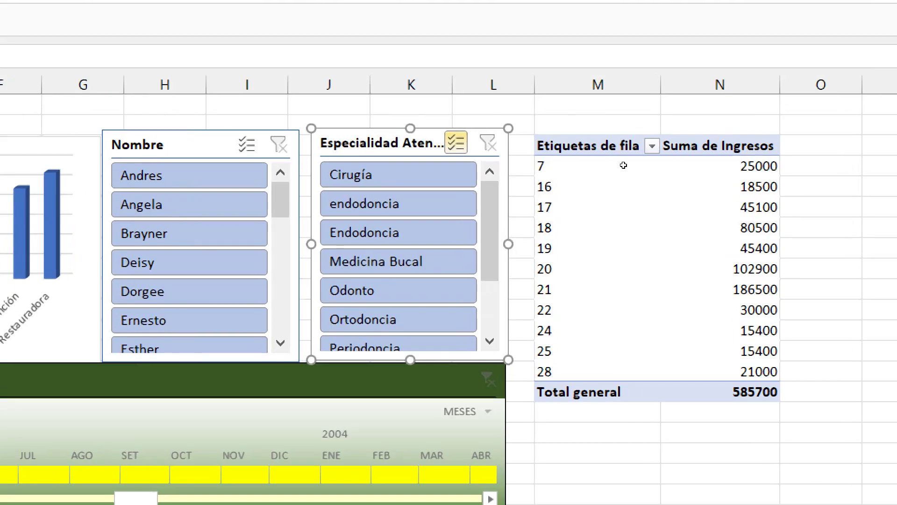
# Step: Disconnect the Especialidad Atendido slicer from the Especialidades TD pivot table, leaving only Edades TD connected
pyautogui.rightClick(400, 144)
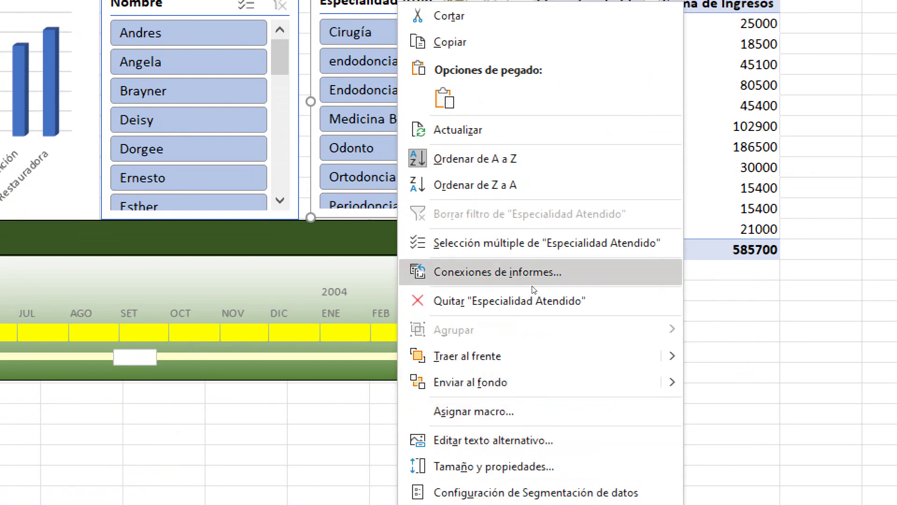
pyautogui.click(533, 287)
pyautogui.click(447, 301)
pyautogui.click(438, 304)
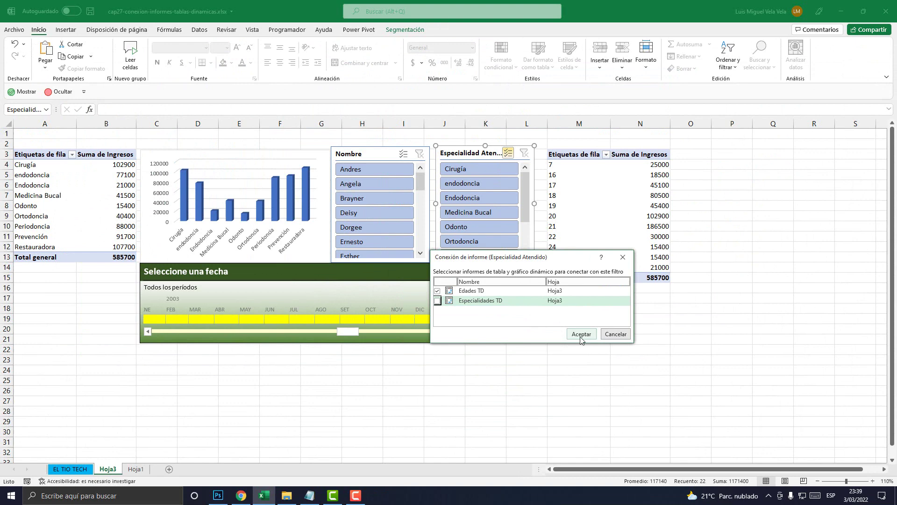
pyautogui.click(602, 362)
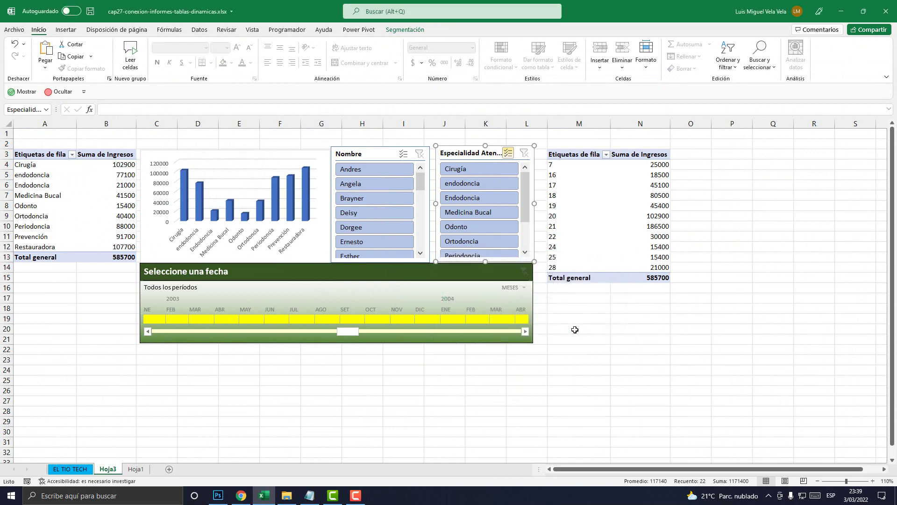
# Step: Test the Especialidad Atendido slicer by excluding Odonto, Medicina Bucal, Endodoncia and endodoncia, and clear the filter
pyautogui.click(478, 227)
pyautogui.click(481, 212)
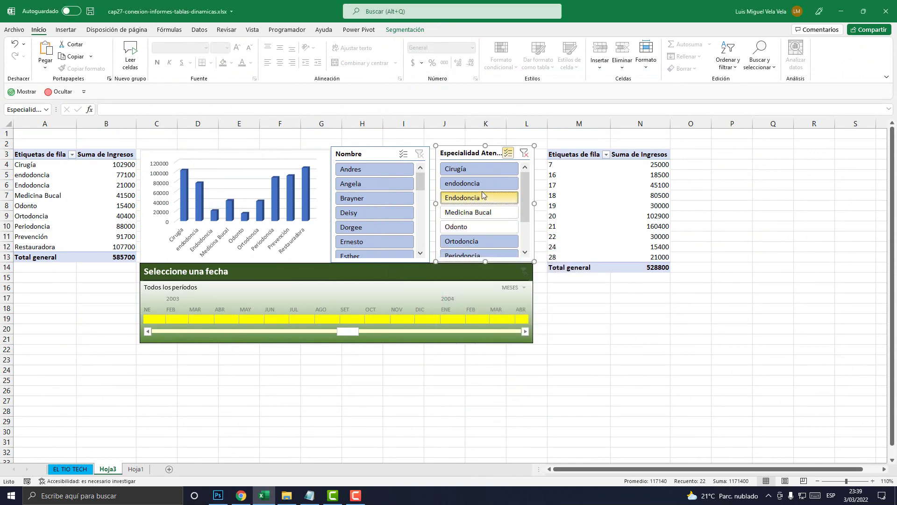
pyautogui.click(484, 198)
pyautogui.click(504, 184)
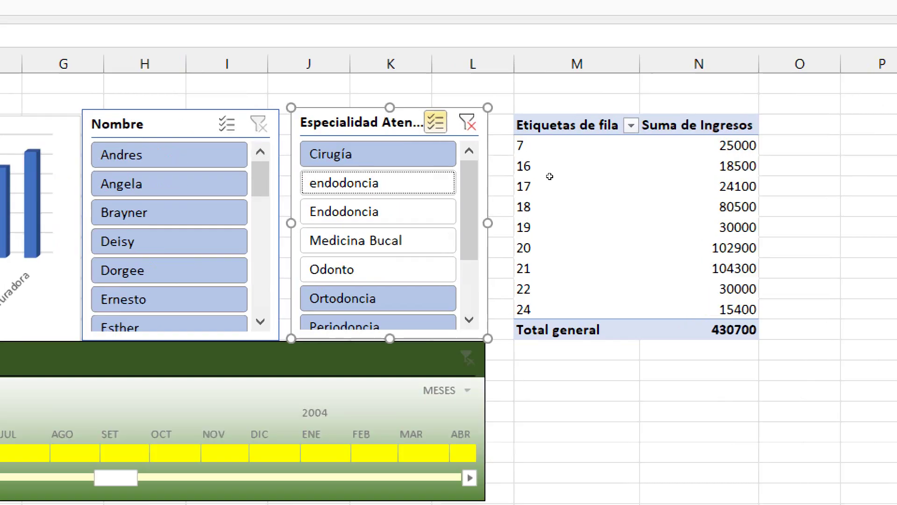
pyautogui.hotkey('alt', 'c')
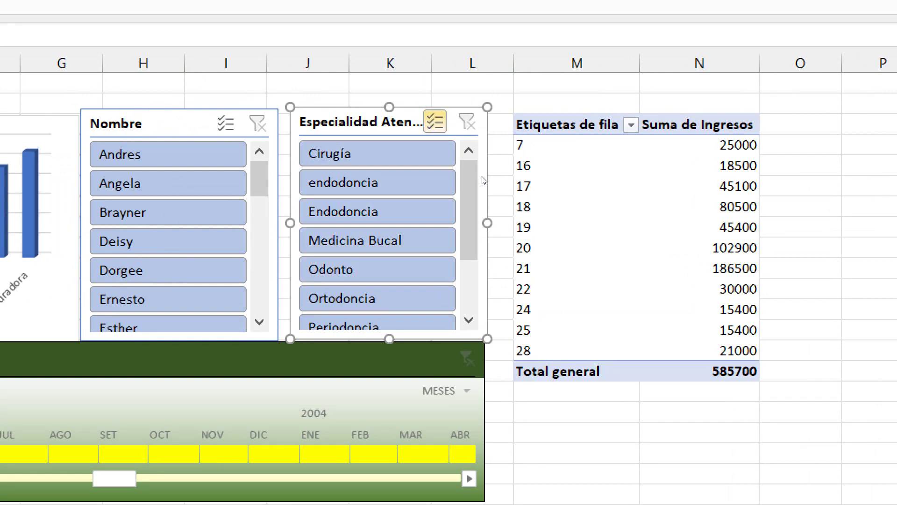
# Step: Exclude endodoncia, Endodoncia and Medicina Bucal, turn off multiple selection, filter on Endodoncia alone, and clear the specialty filter
pyautogui.click(484, 189)
pyautogui.click(479, 218)
pyautogui.click(479, 215)
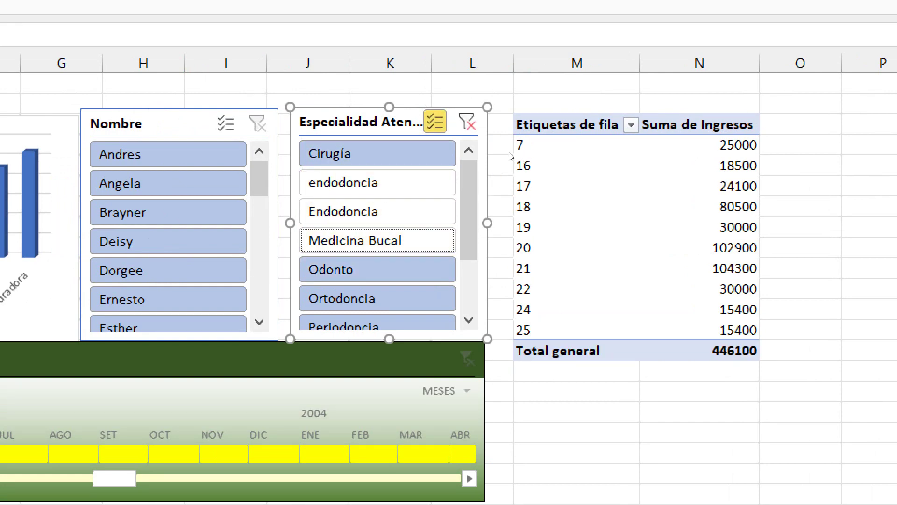
pyautogui.hotkey('alt', 's')
pyautogui.click(470, 193)
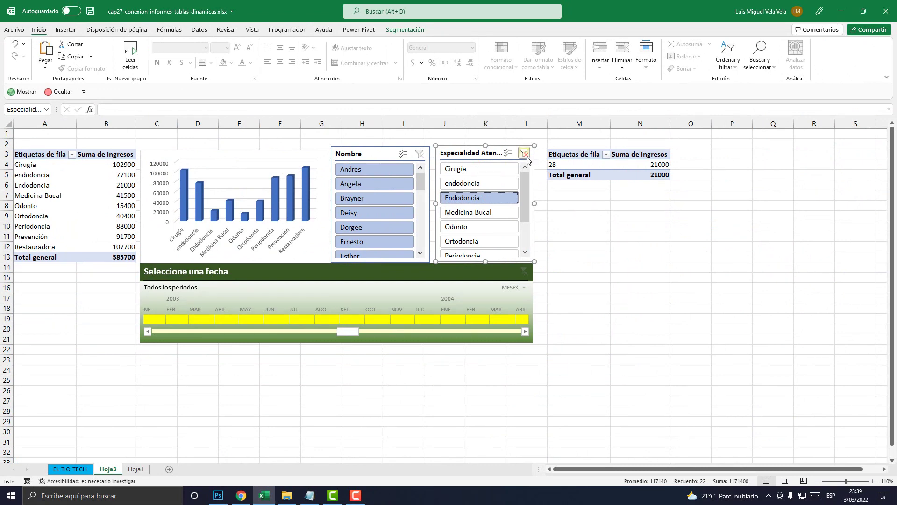
pyautogui.click(524, 152)
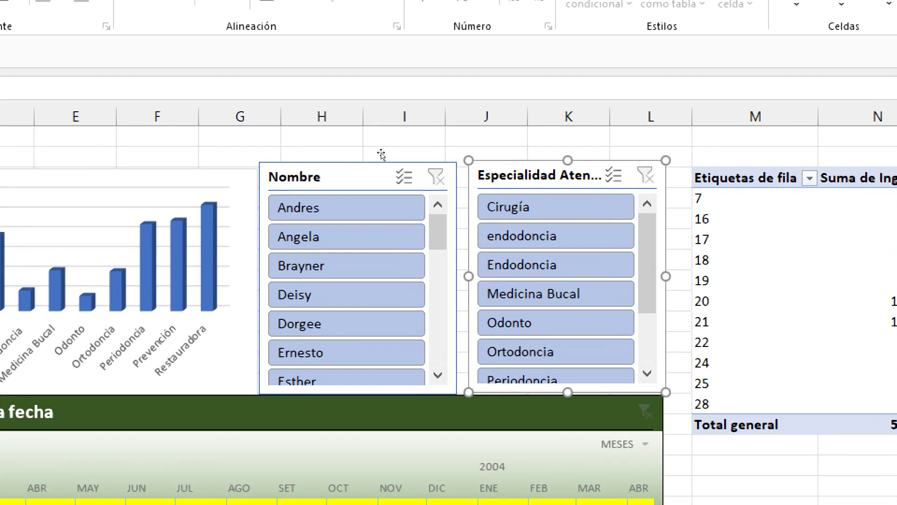
# Step: Connect the Nombre slicer to the Edades TD pivot table only, disconnecting it from Especialidades TD
pyautogui.rightClick(381, 152)
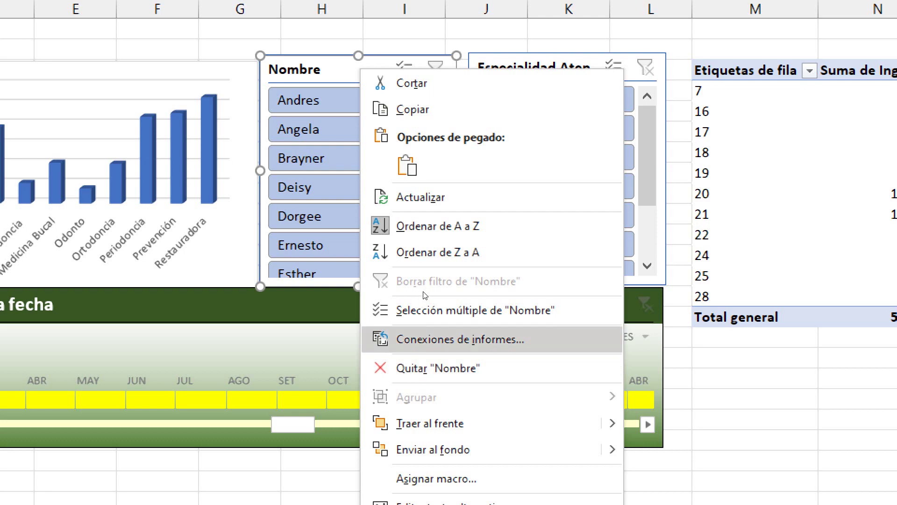
pyautogui.click(413, 364)
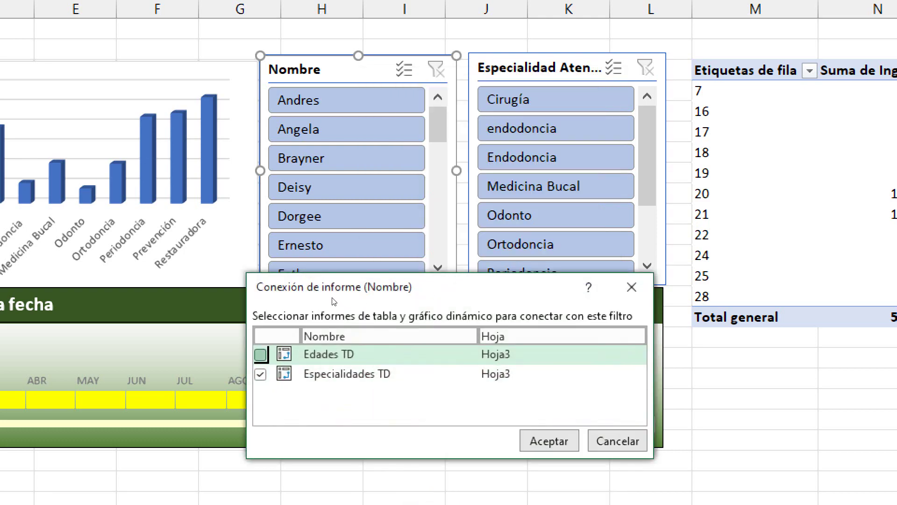
pyautogui.press('Down')
pyautogui.click(549, 440)
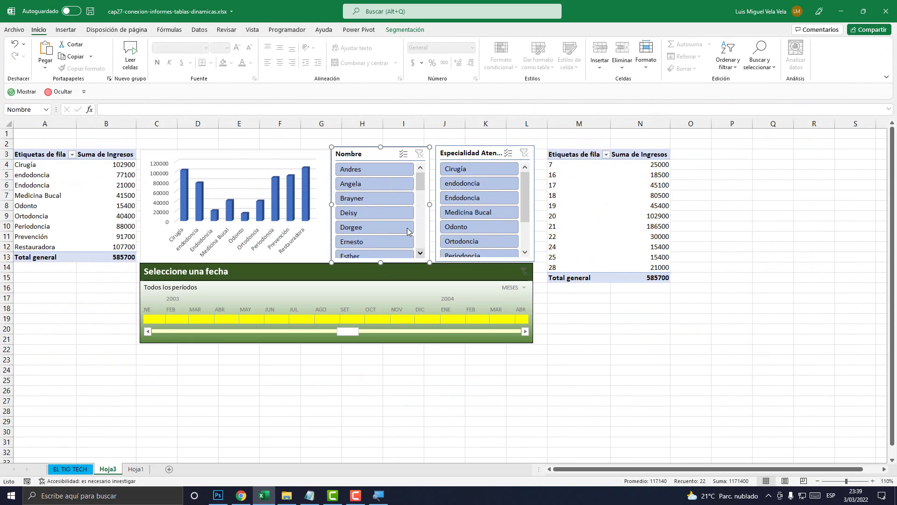
# Step: Test the Nombre slicer on individual names and on a multiple selection of names, and clear the filter
pyautogui.click(374, 170)
pyautogui.click(373, 198)
pyautogui.click(374, 227)
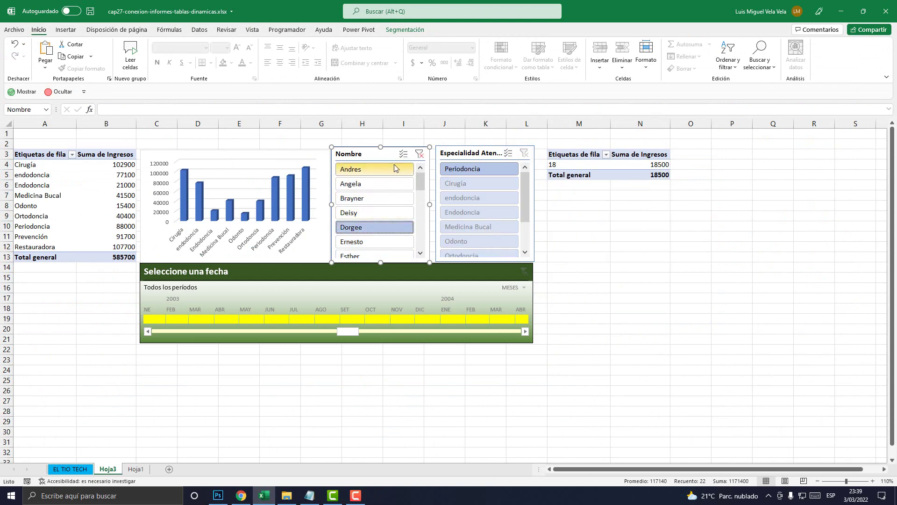
pyautogui.click(403, 153)
pyautogui.click(370, 183)
pyautogui.click(372, 198)
pyautogui.click(402, 212)
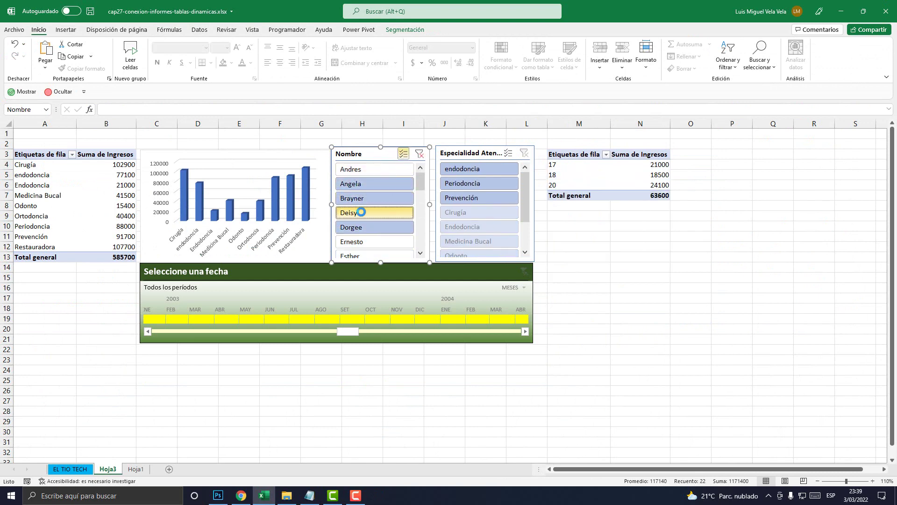
pyautogui.click(419, 154)
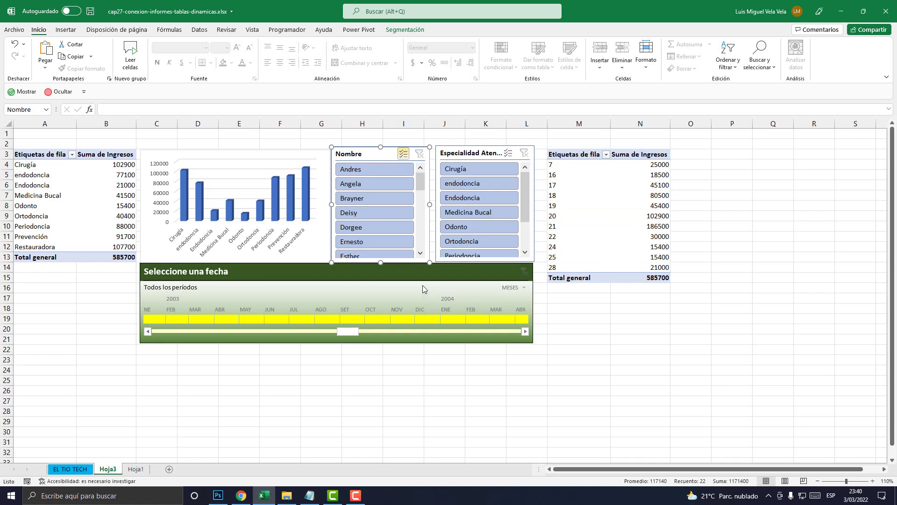
# Step: Move the Seleccione una fecha timeline slightly down, aligned under the chart's left edge
pyautogui.click(318, 281)
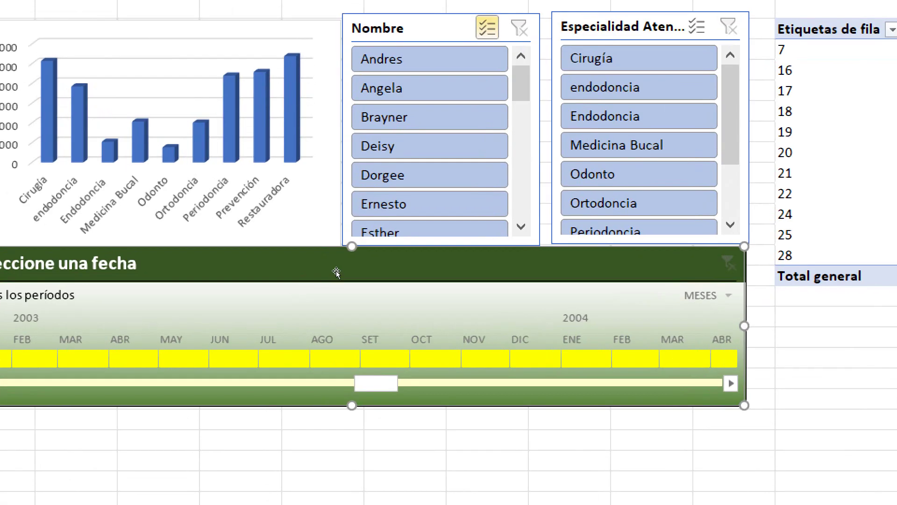
pyautogui.moveTo(319, 281)
pyautogui.mouseDown()
pyautogui.moveTo(332, 269)
pyautogui.moveTo(353, 282)
pyautogui.moveTo(250, 274)
pyautogui.moveTo(323, 270)
pyautogui.mouseUp()
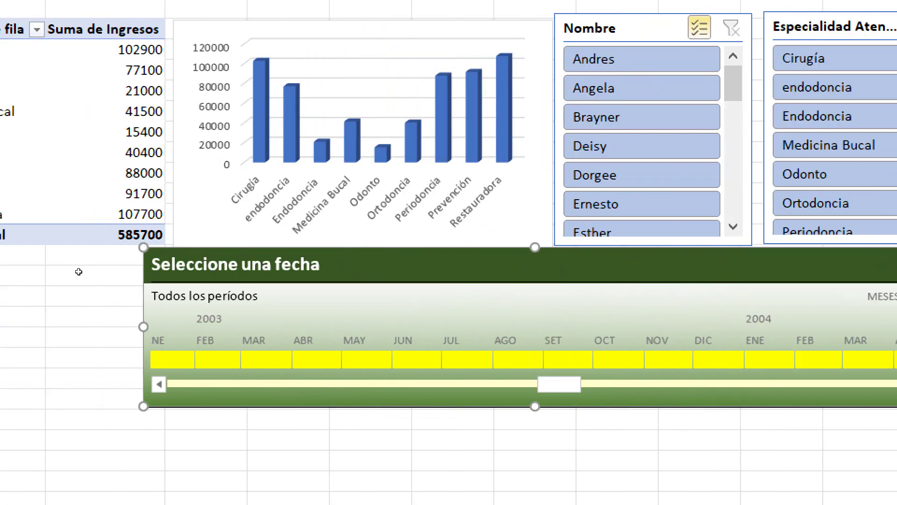
pyautogui.moveTo(78, 271); pyautogui.dragTo(213, 278)
# Step: Connect the Seleccione una fecha timeline to Edades TD only, disconnecting it from Especialidades TD
pyautogui.rightClick(213, 277)
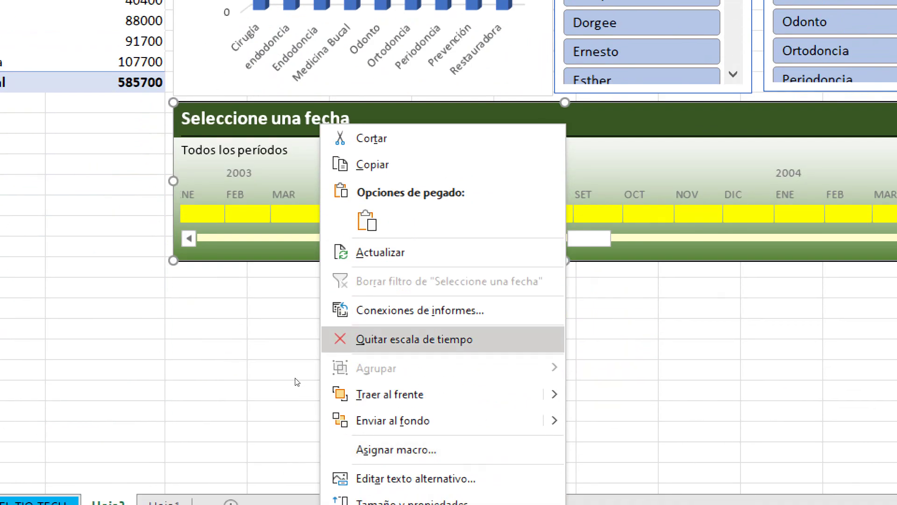
pyautogui.click(420, 463)
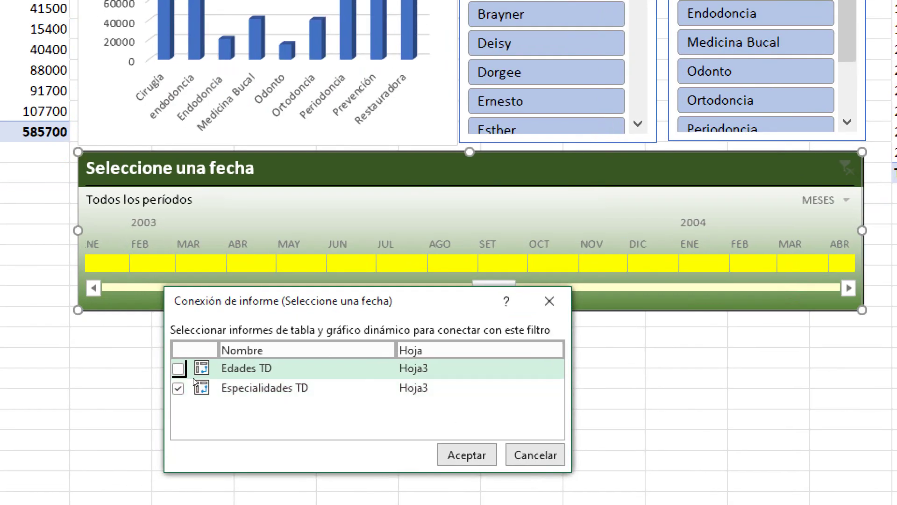
pyautogui.click(190, 375)
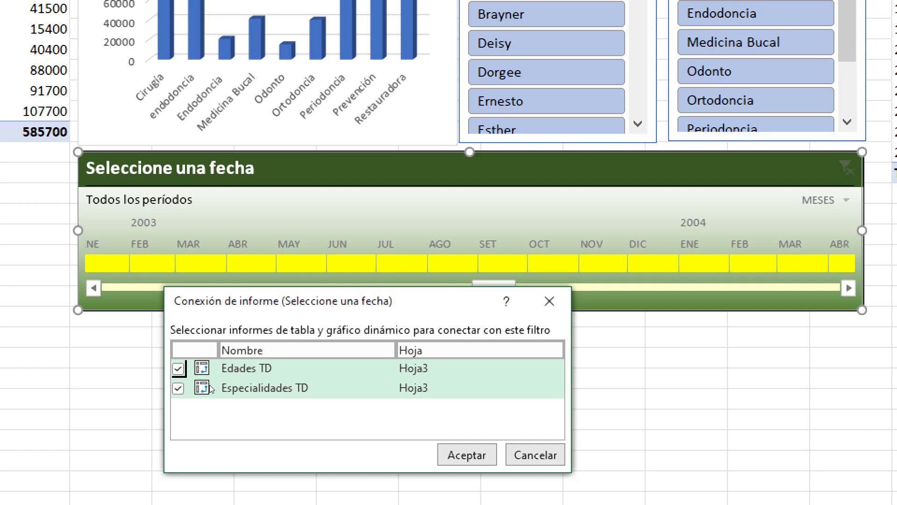
pyautogui.click(178, 388)
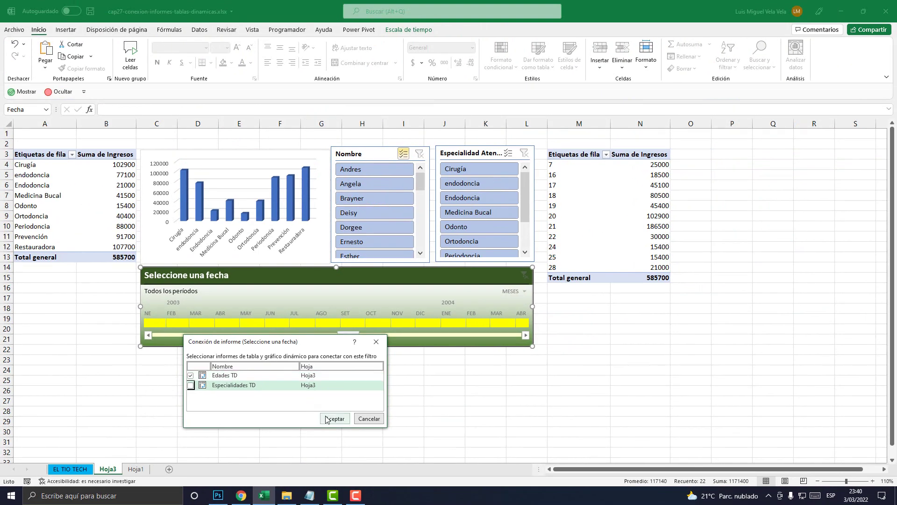
pyautogui.click(327, 419)
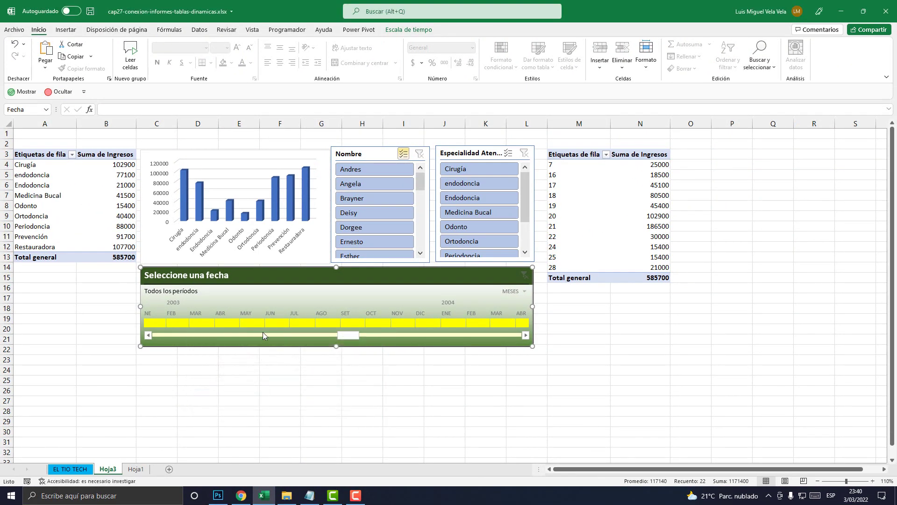
# Step: Filter the Seleccione una fecha timeline to Abr 2003 - Ene 2004 and connect it to both Edades TD and Especialidades TD
pyautogui.moveTo(227, 323); pyautogui.dragTo(453, 323)
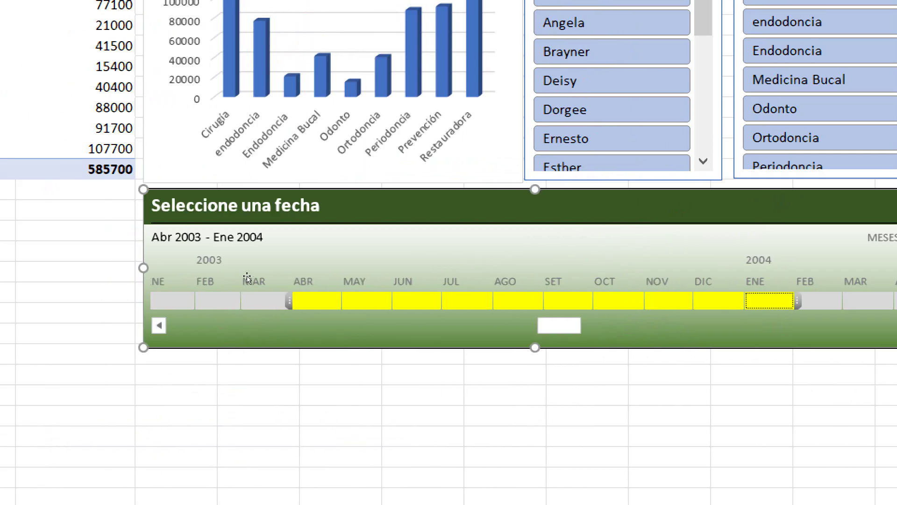
pyautogui.rightClick(357, 206)
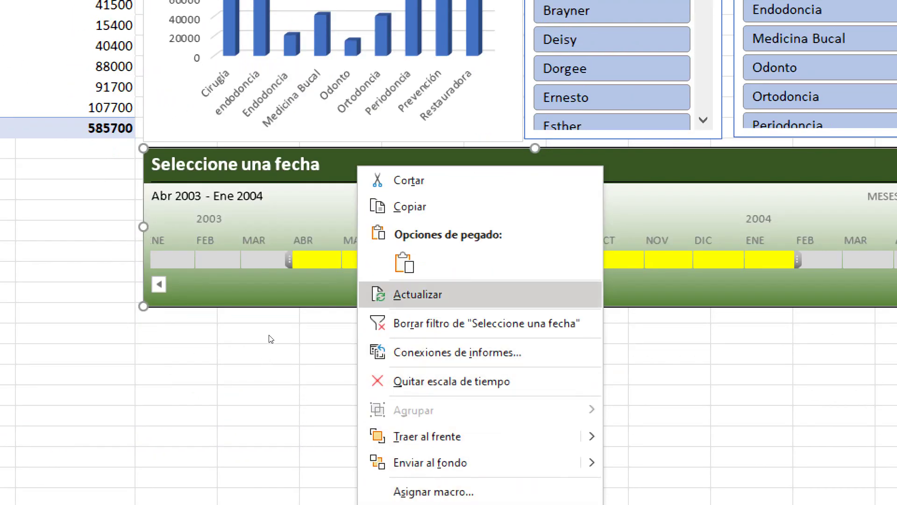
pyautogui.rightClick(326, 212)
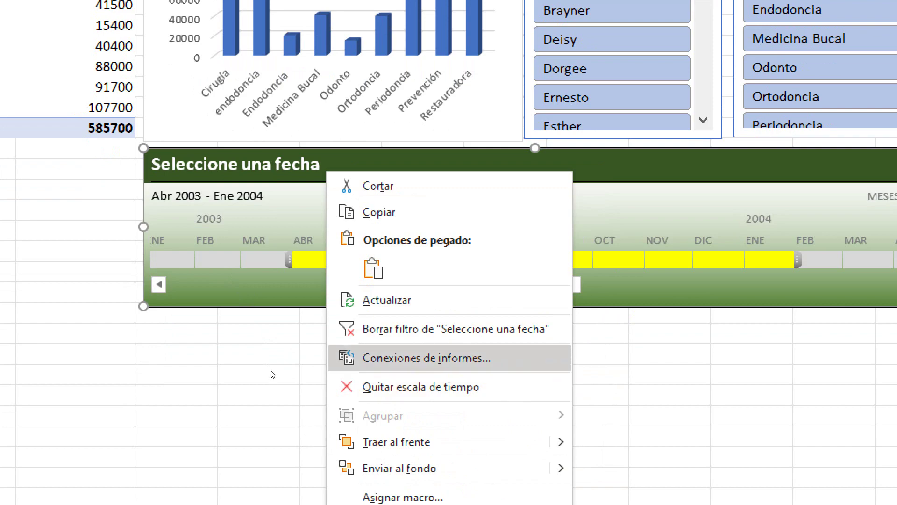
pyautogui.click(426, 358)
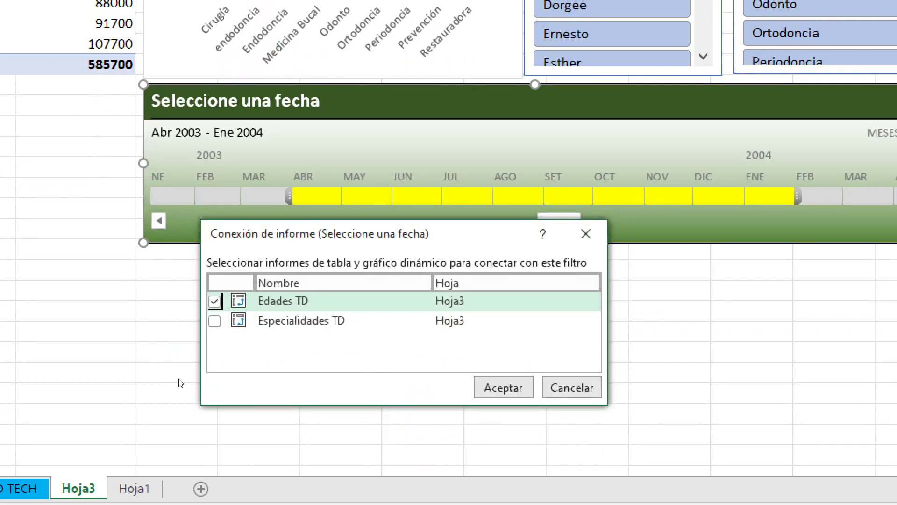
pyautogui.press('space')
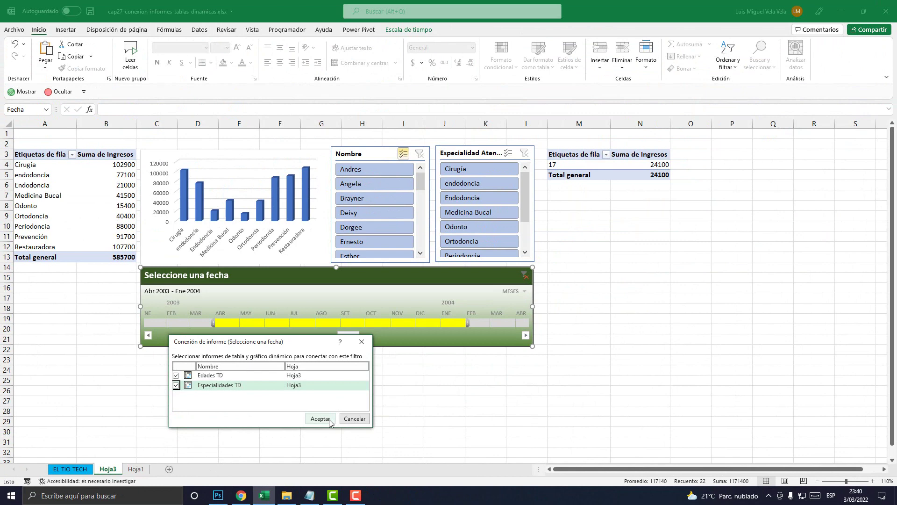
pyautogui.click(320, 418)
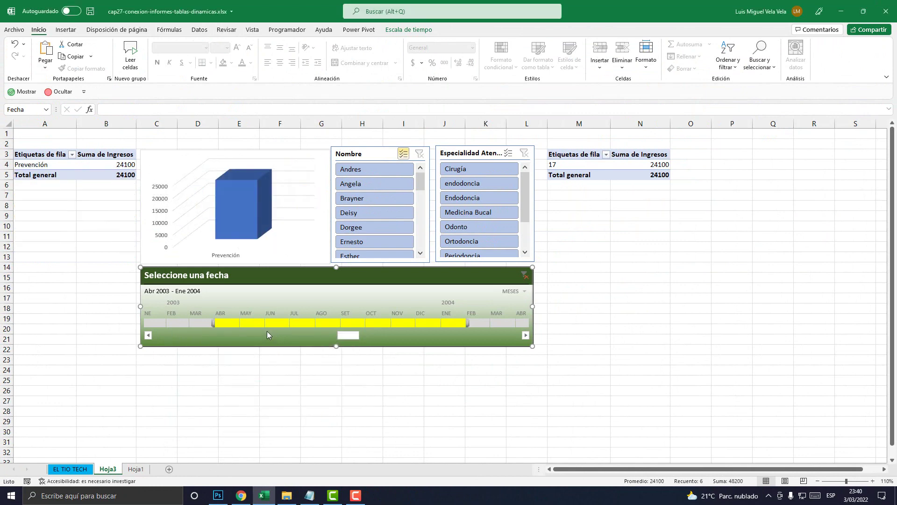
# Step: Extend the timeline selection to 1T 2004, switch its time level to years, and set the range to 1999 - 2008
pyautogui.moveTo(467, 322); pyautogui.dragTo(515, 322)
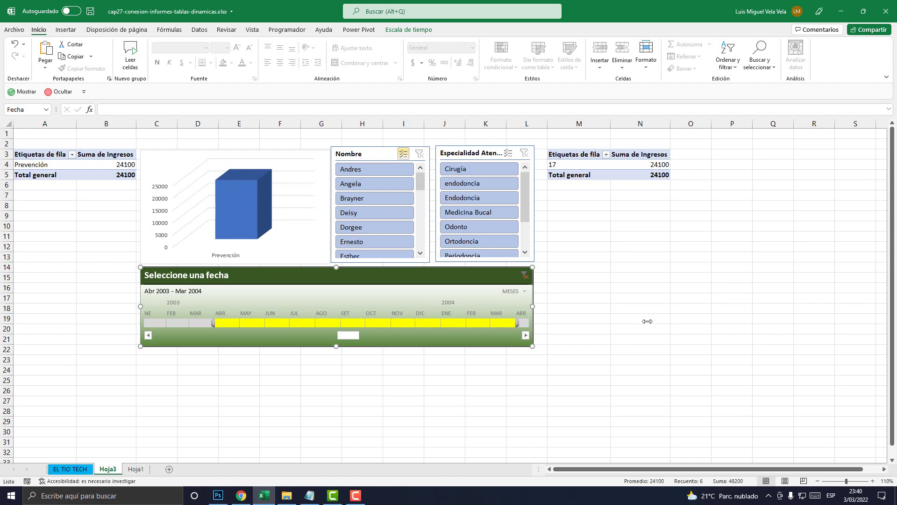
pyautogui.click(518, 292)
pyautogui.click(530, 305)
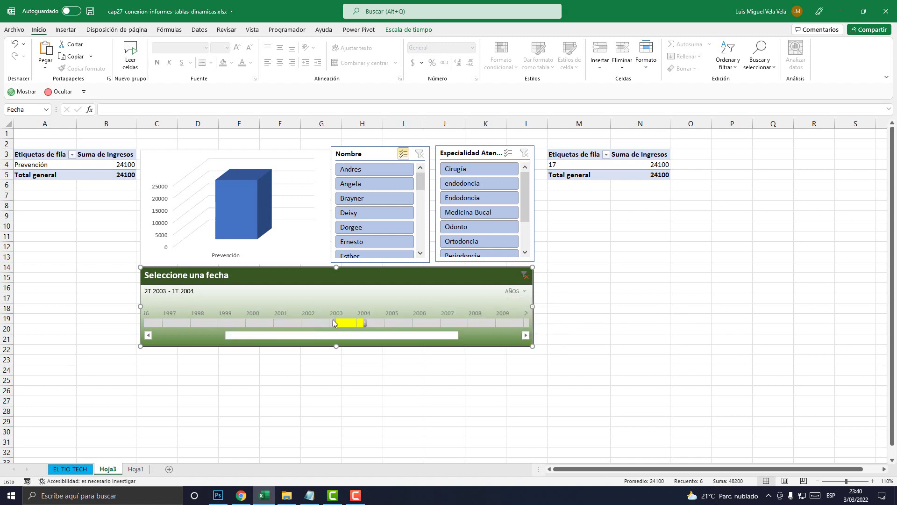
pyautogui.moveTo(334, 323); pyautogui.dragTo(20, 328)
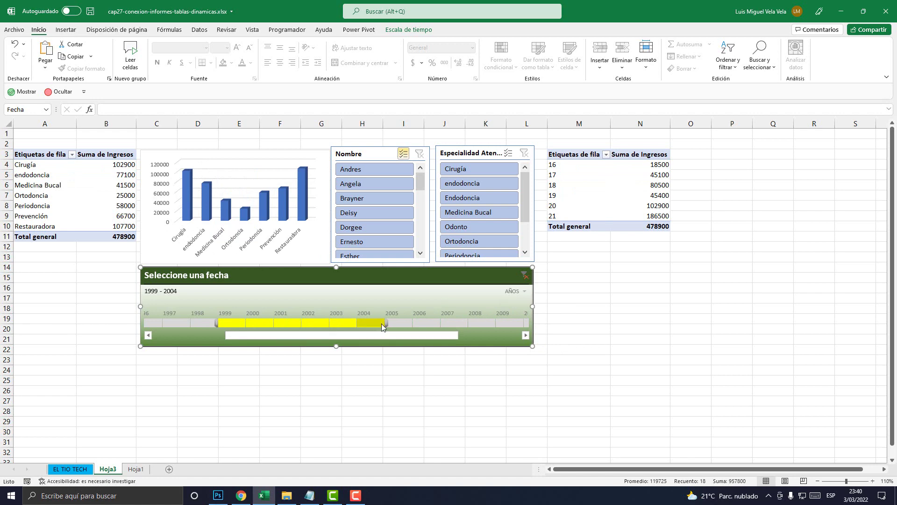
pyautogui.moveTo(385, 322); pyautogui.dragTo(496, 322)
# Step: Test the Nombre slicer by toggling several names and the Especialidad Atendido slicer on individual specialties, ending with Prevención
pyautogui.click(374, 226)
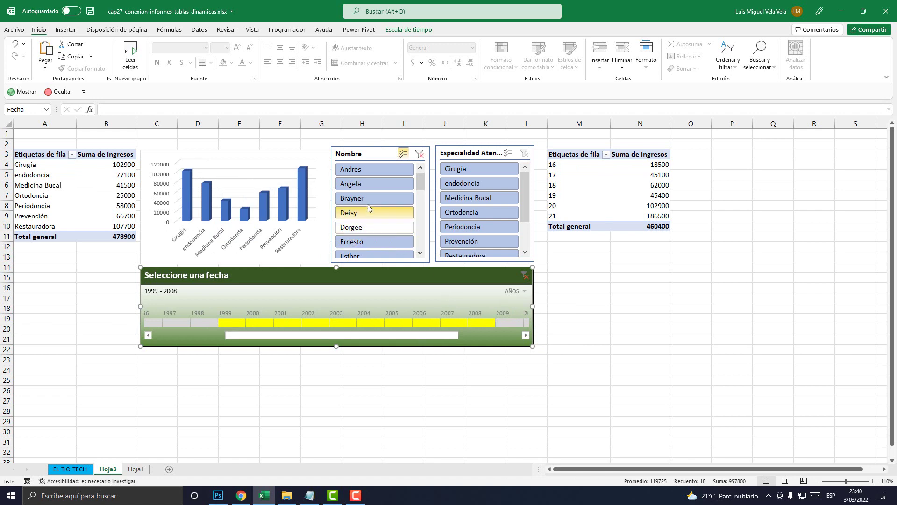
pyautogui.click(368, 201)
pyautogui.click(363, 184)
pyautogui.click(458, 188)
pyautogui.click(460, 212)
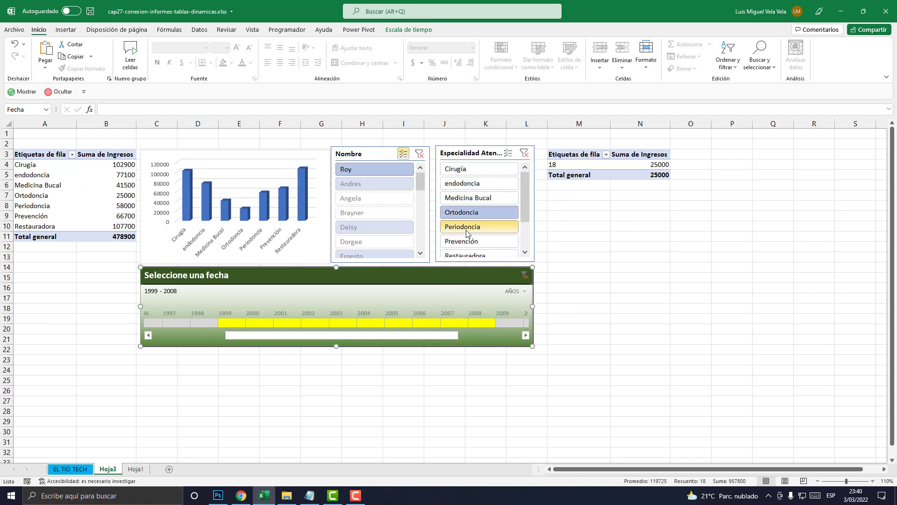
pyautogui.click(462, 241)
pyautogui.click(379, 184)
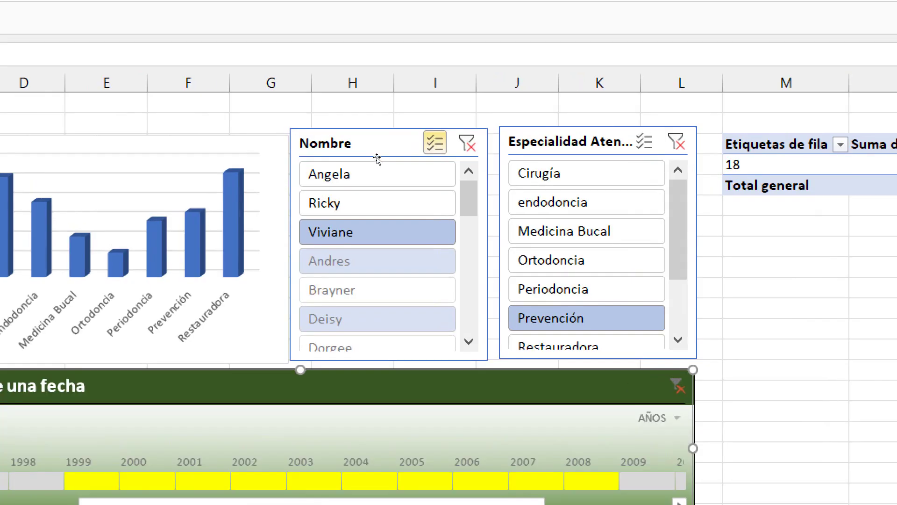
# Step: Connect the Nombre slicer to both the Edades TD and Especialidades TD pivot tables
pyautogui.rightClick(377, 157)
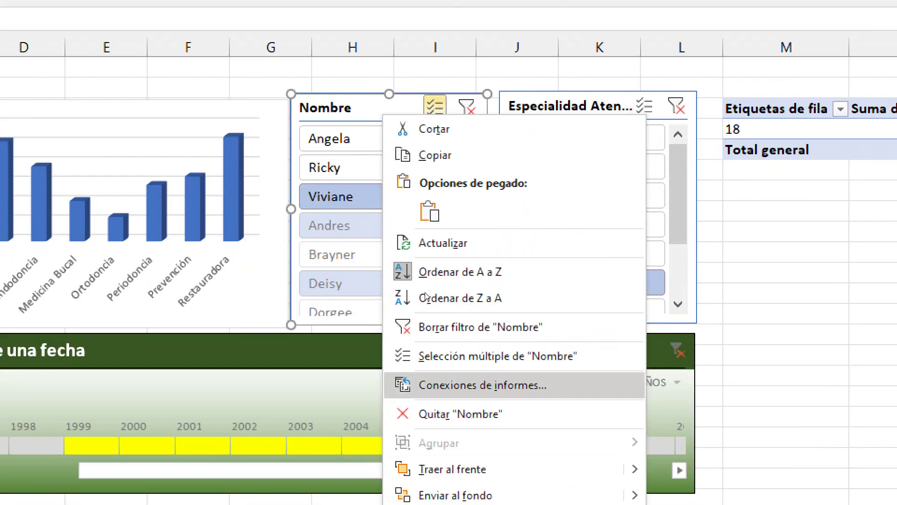
pyautogui.click(482, 384)
pyautogui.click(288, 413)
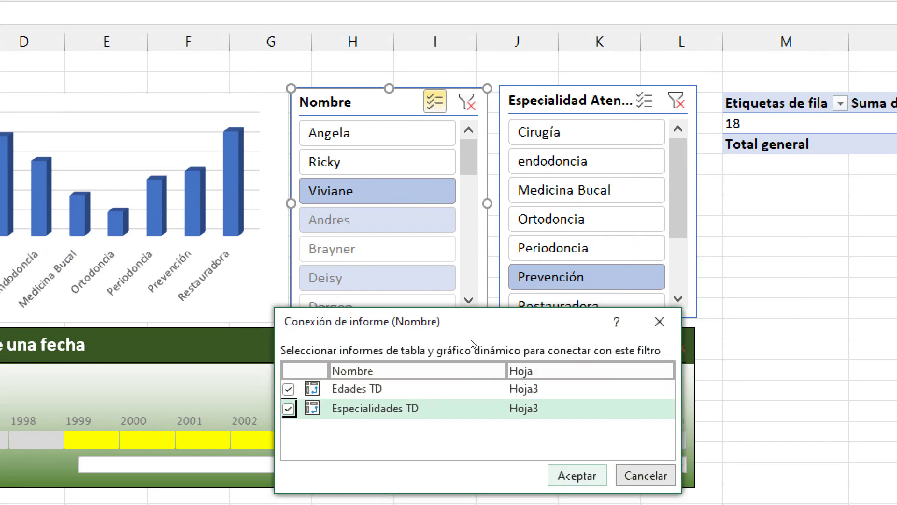
pyautogui.click(576, 475)
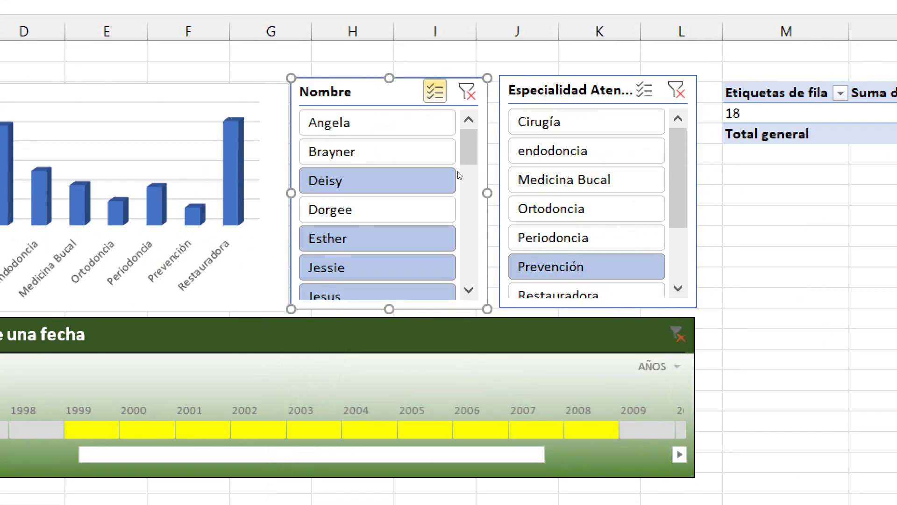
# Step: Connect the Especialidad Atendido slicer to both Edades TD and Especialidades TD
pyautogui.rightClick(542, 95)
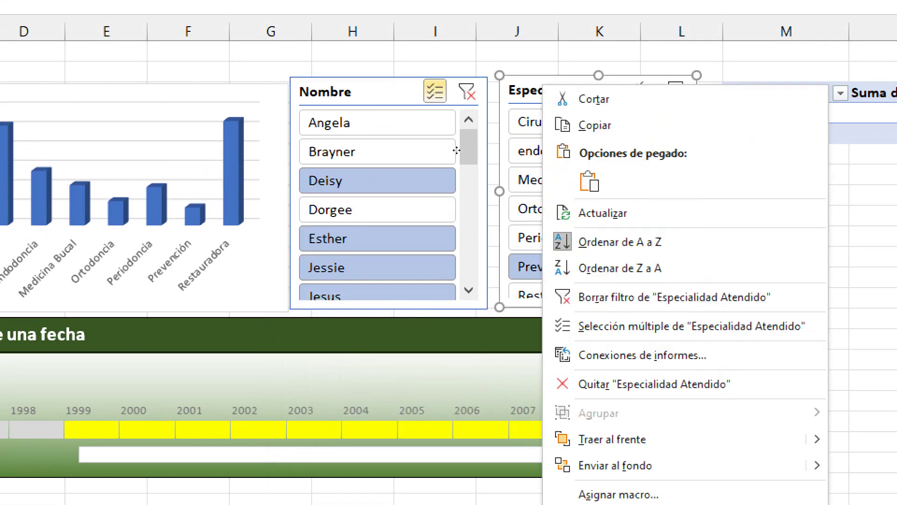
pyautogui.click(603, 354)
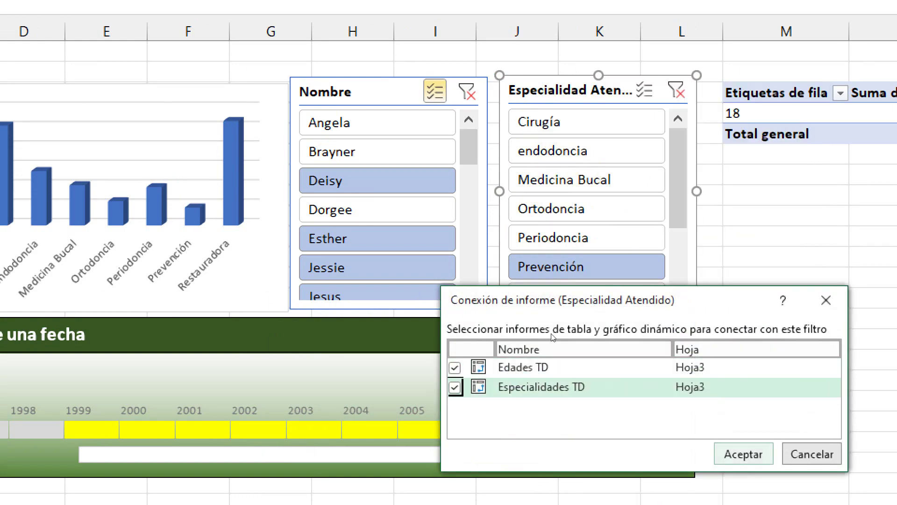
pyautogui.press('Return')
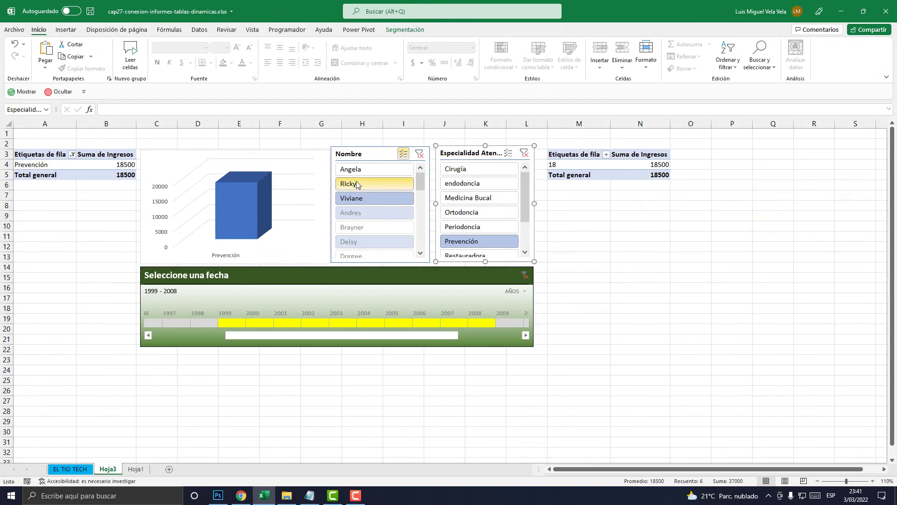
# Step: Toggle names in the Nombre slicer to test both pivot tables, and clear the filters on both slicers and the timeline
pyautogui.click(356, 185)
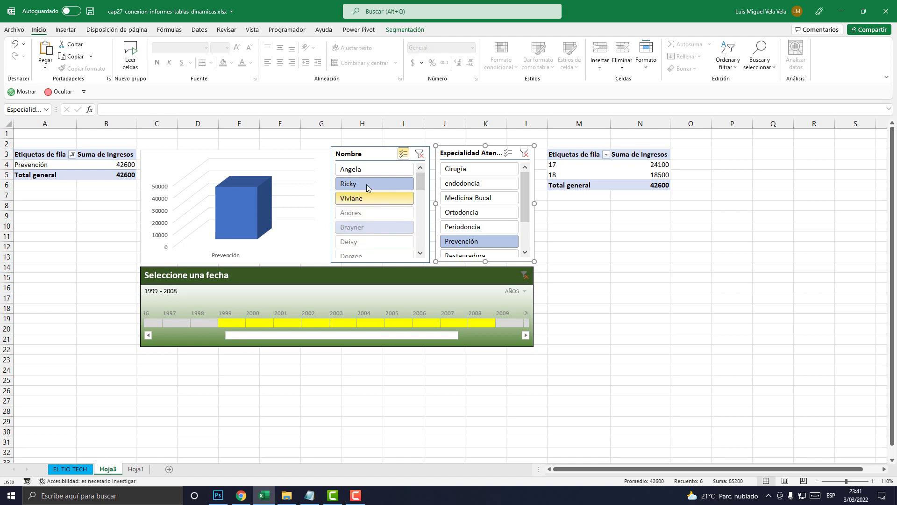
pyautogui.click(404, 153)
pyautogui.click(355, 169)
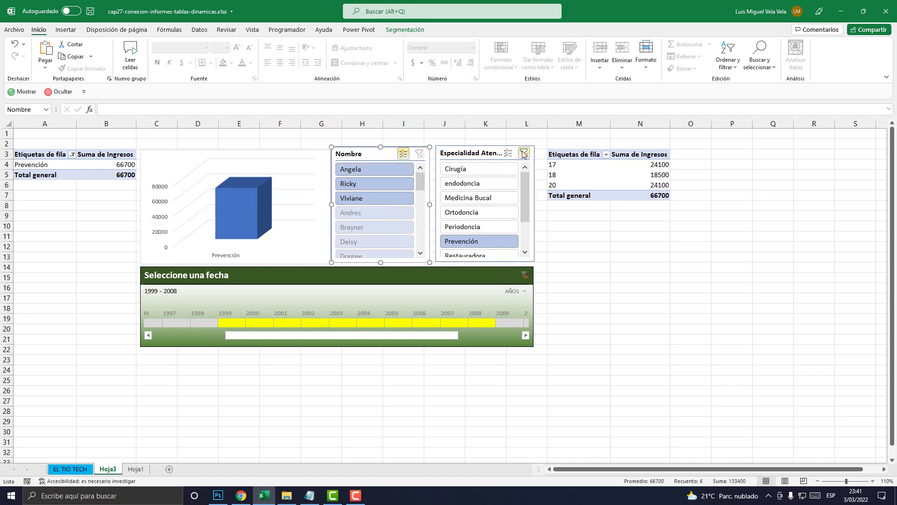
pyautogui.click(523, 153)
pyautogui.click(524, 274)
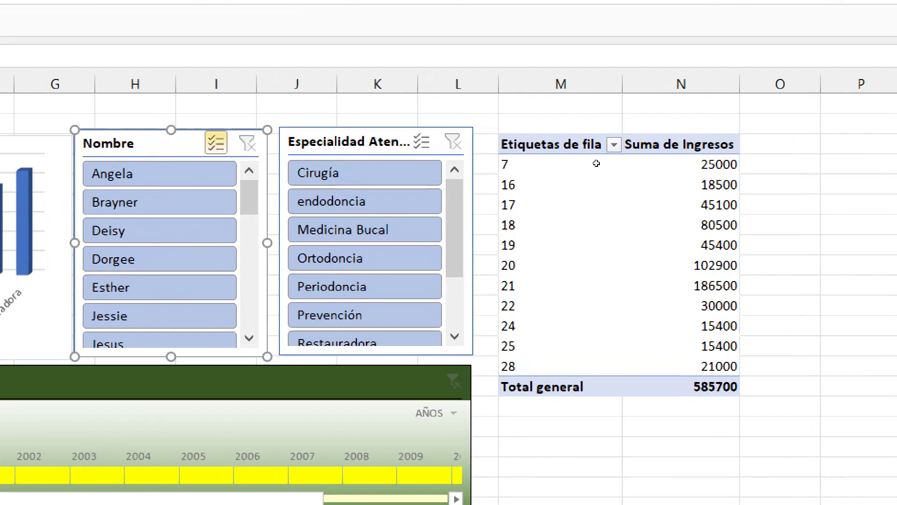
# Step: Select the data rows of the Edades TD pivot table and those of Especialidades TD to compare them
pyautogui.moveTo(582, 163); pyautogui.dragTo(624, 215)
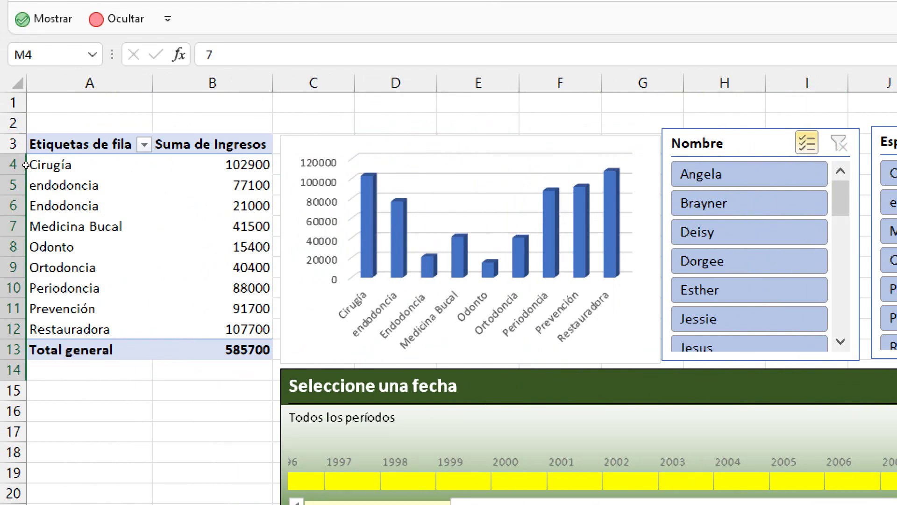
pyautogui.moveTo(27, 164); pyautogui.dragTo(120, 243)
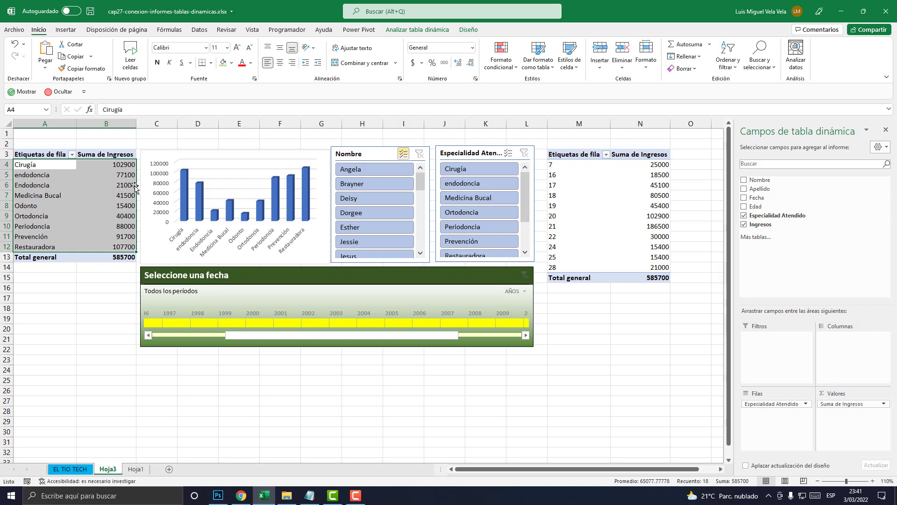
# Step: Zoom Hoja3 to 140% and close the pivot table field pane
pyautogui.click(872, 481)
pyautogui.click(872, 481)
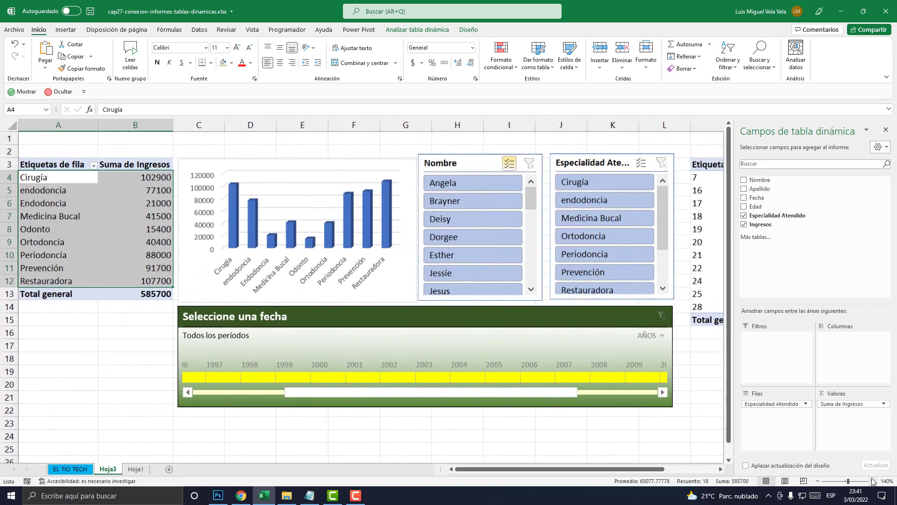
pyautogui.click(873, 481)
pyautogui.click(886, 131)
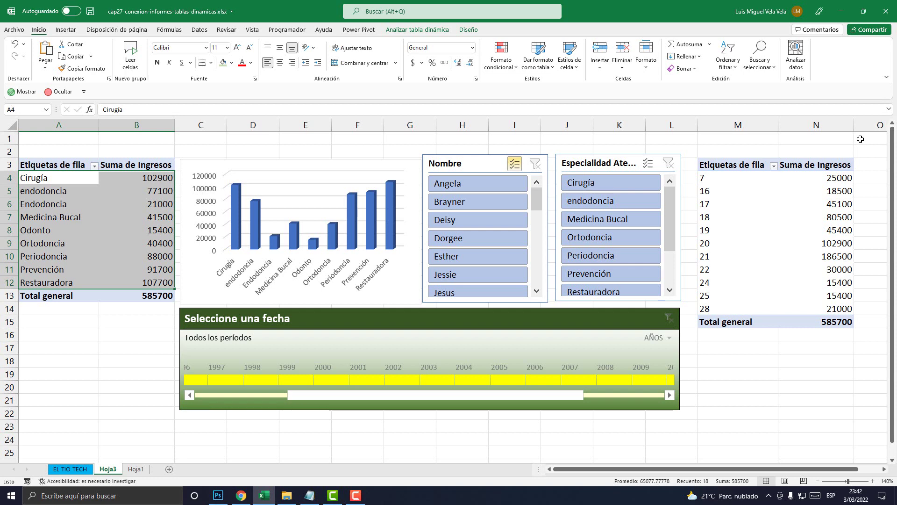
pyautogui.click(355, 495)
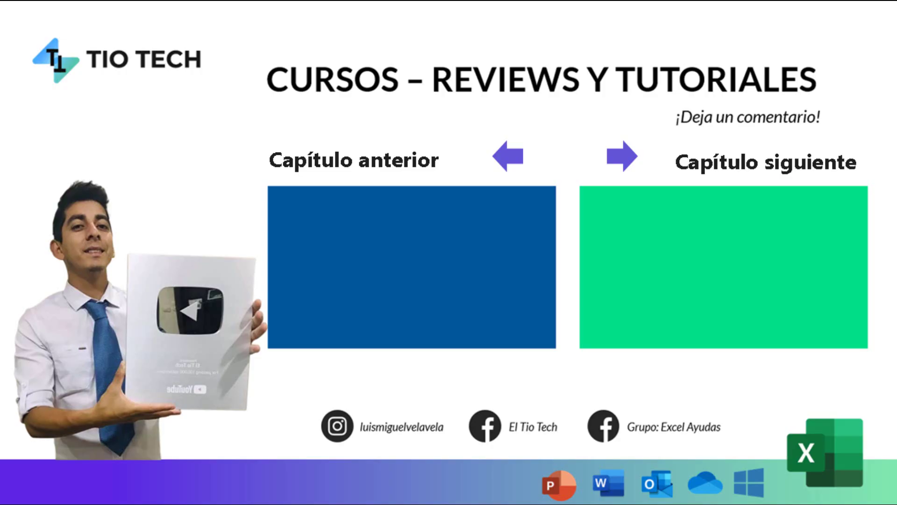